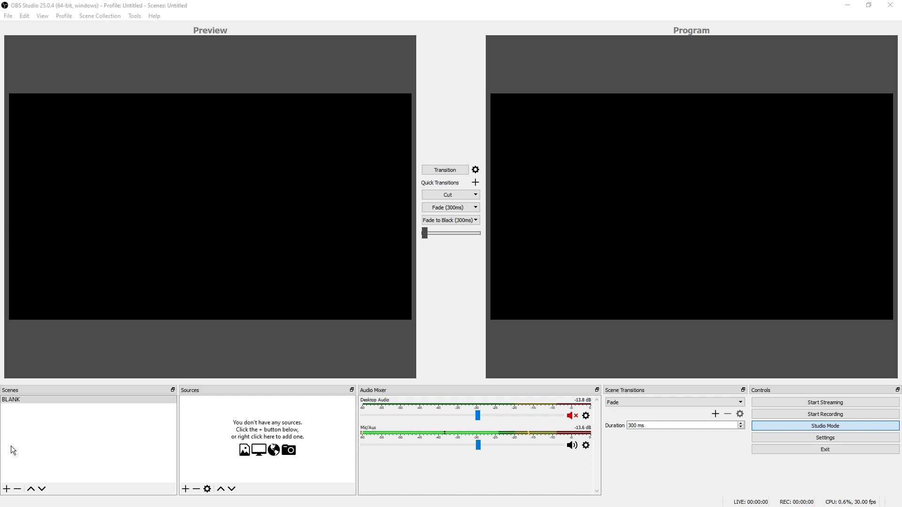
- Create a 'countdown' scene with a 'countdown - 10min' media source playing the green-background Starting In video
click(7, 489)
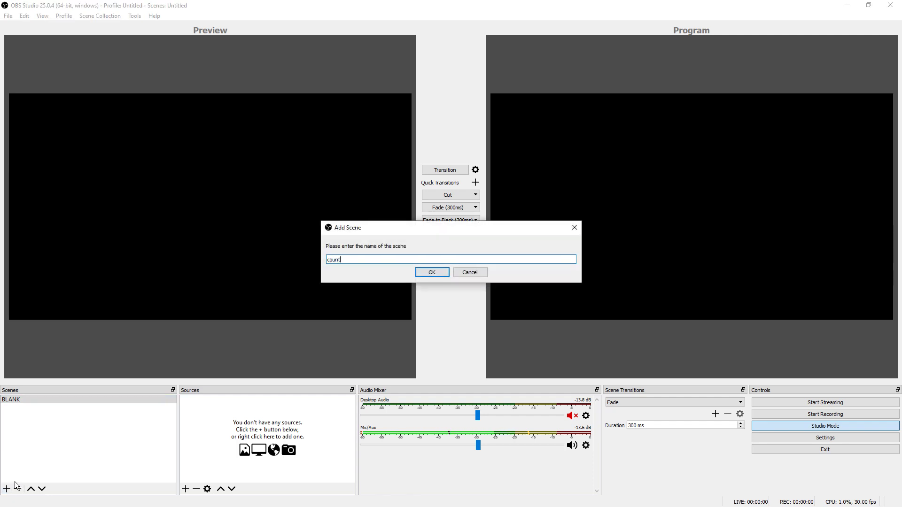
click(424, 273)
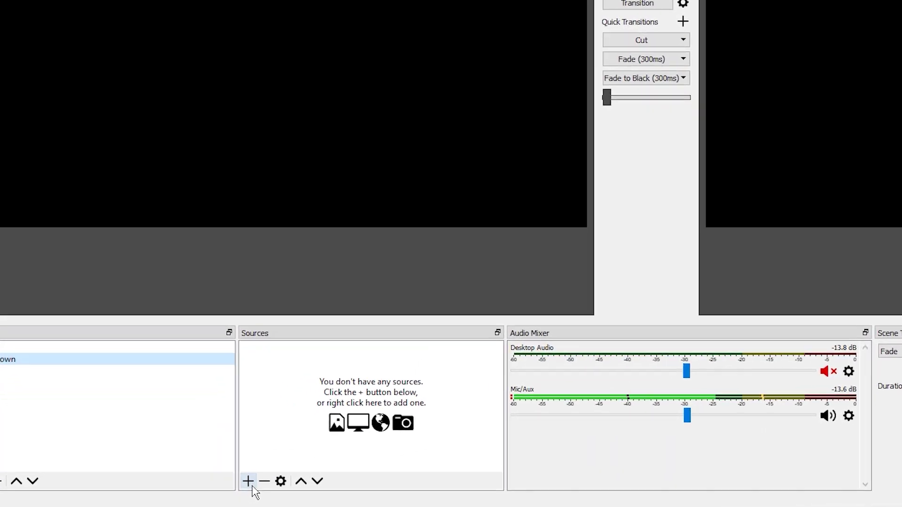
click(250, 483)
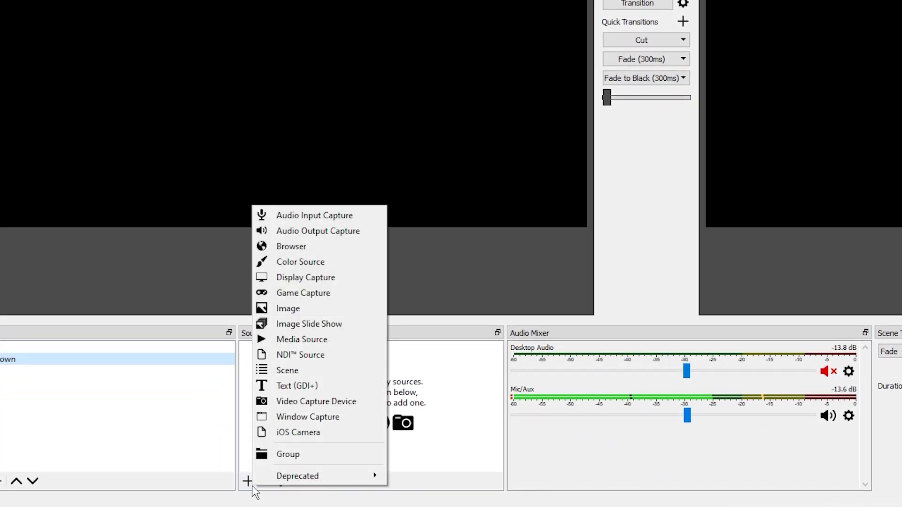
click(350, 347)
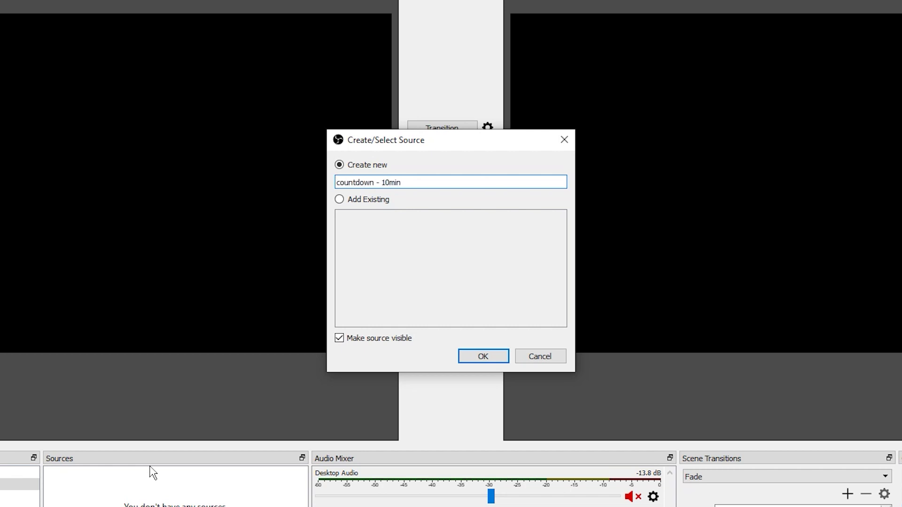
click(467, 359)
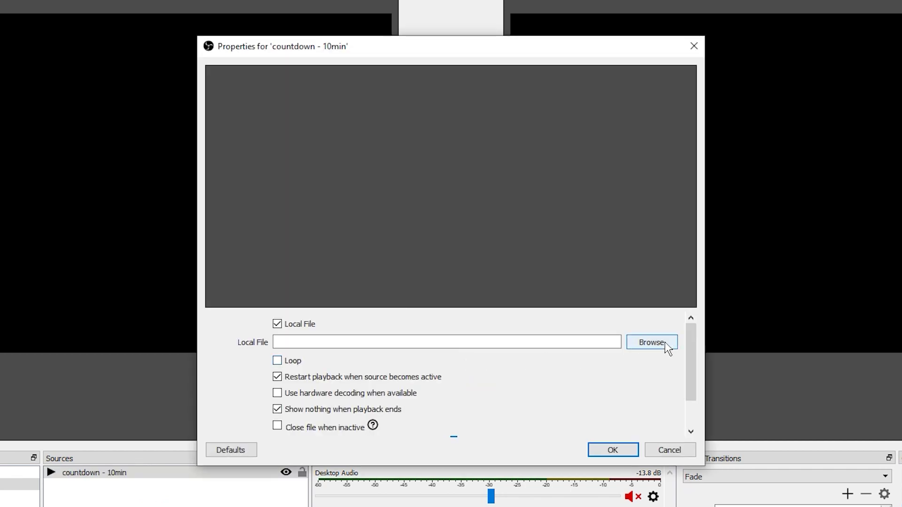
click(666, 342)
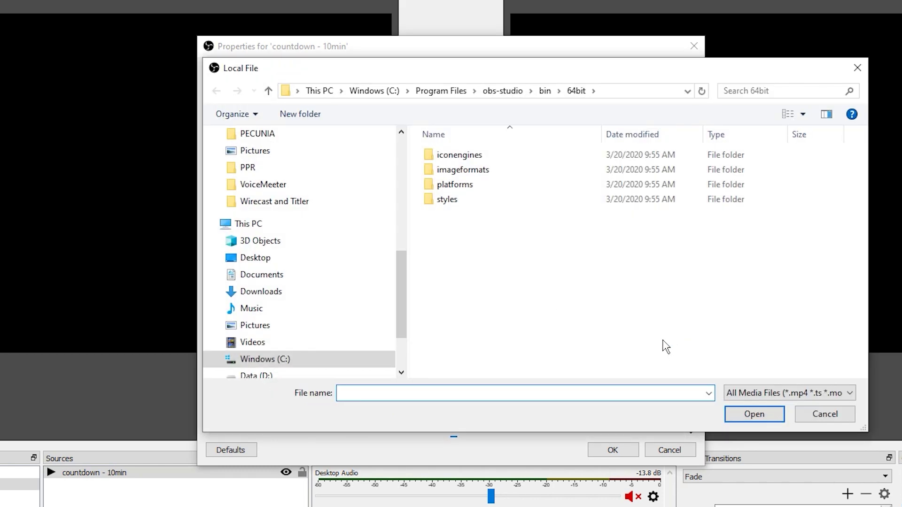
click(260, 259)
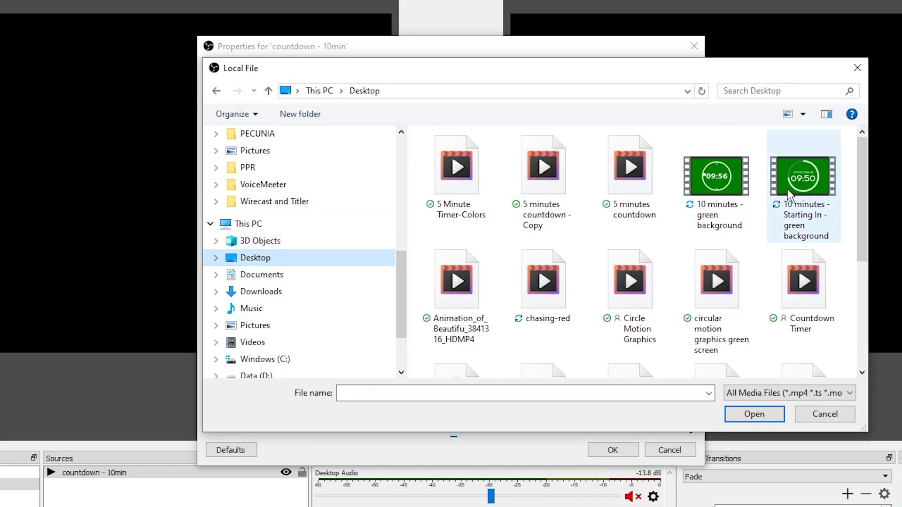
click(795, 186)
click(763, 415)
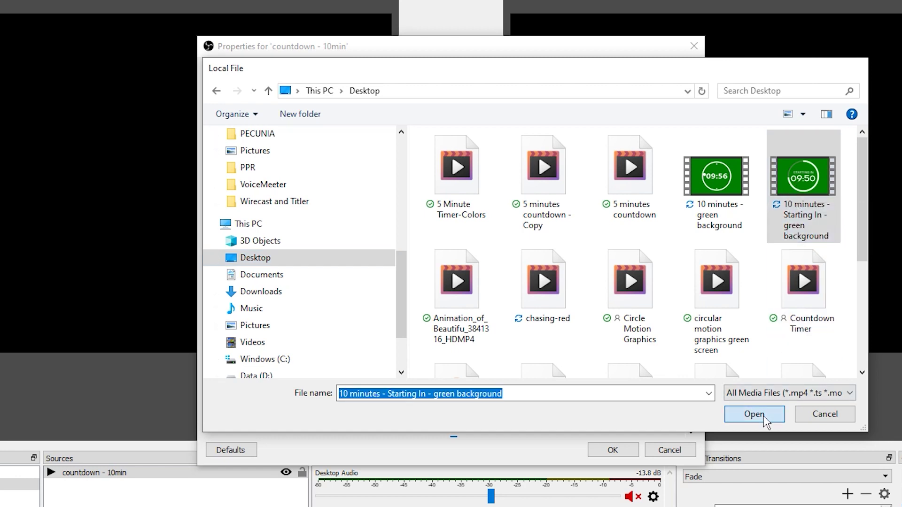
click(619, 451)
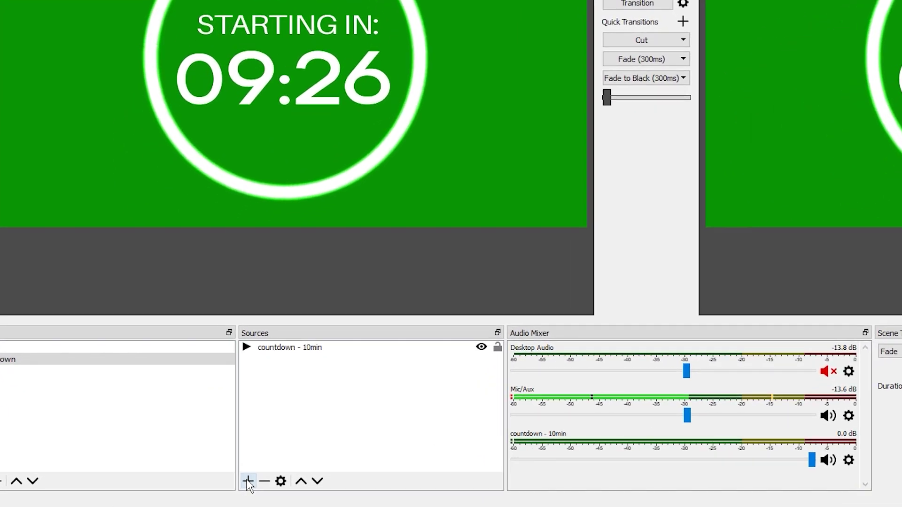
- Add an image source named 'bible background' showing the bible photo from the Desktop
click(247, 481)
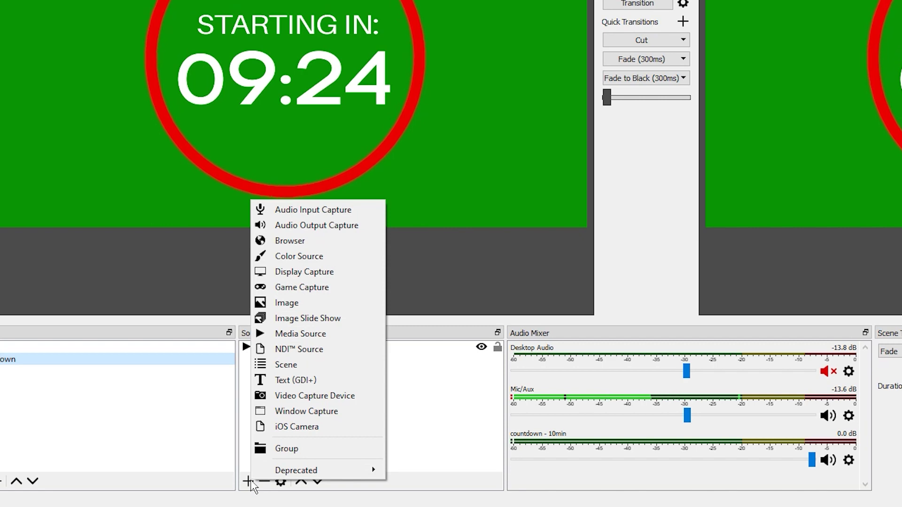
click(304, 306)
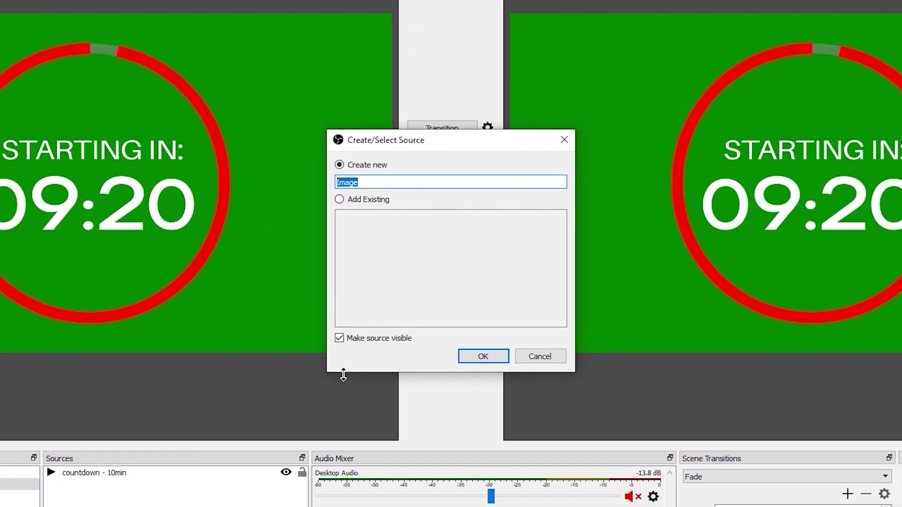
text(bible )
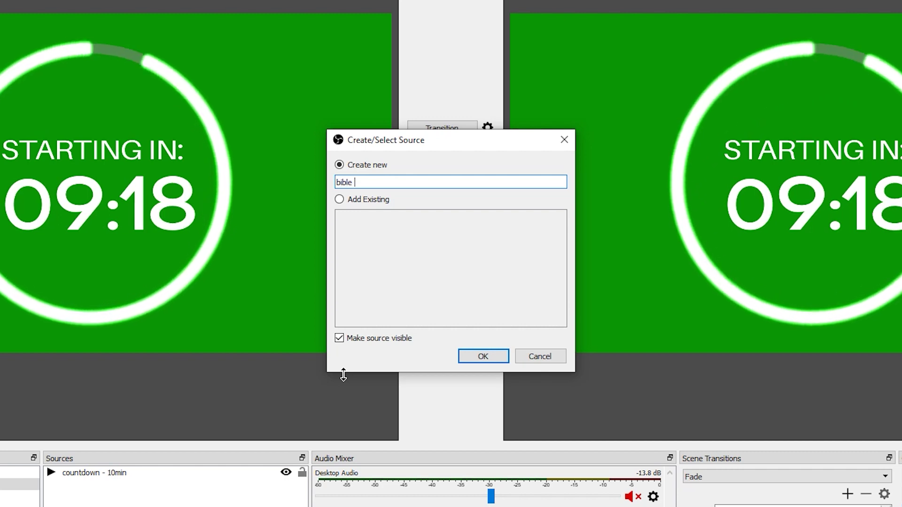
text(background)
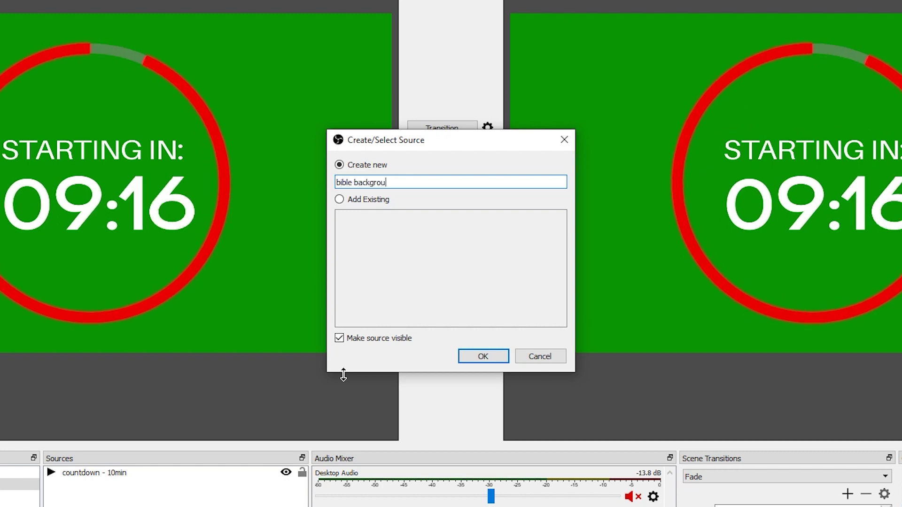
click(476, 356)
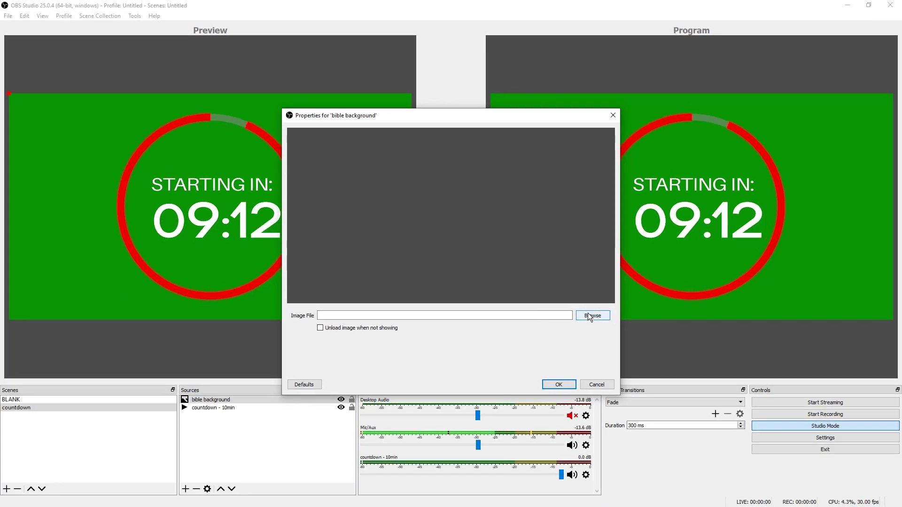
click(594, 316)
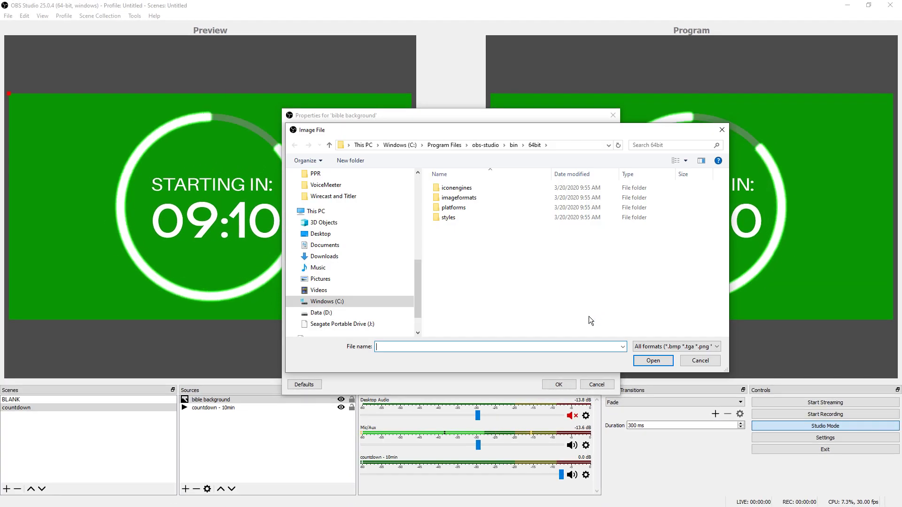
click(323, 233)
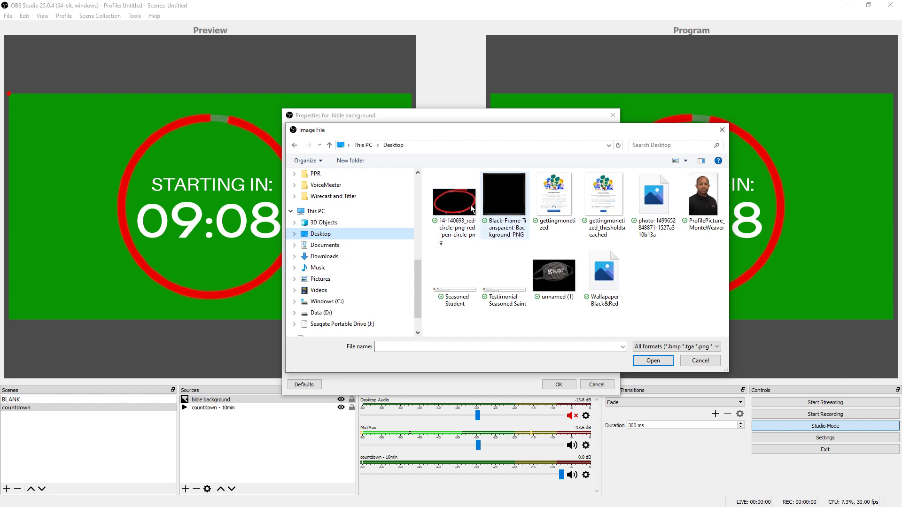
double_click(664, 200)
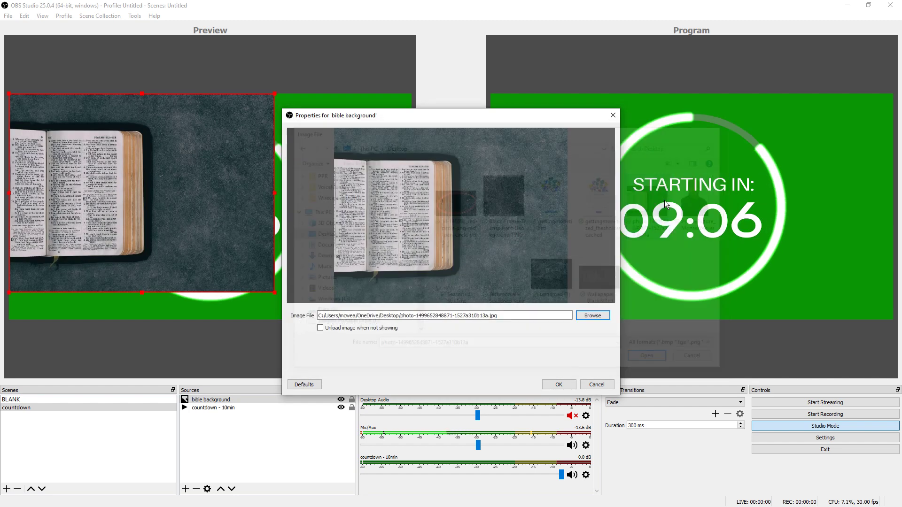
click(567, 384)
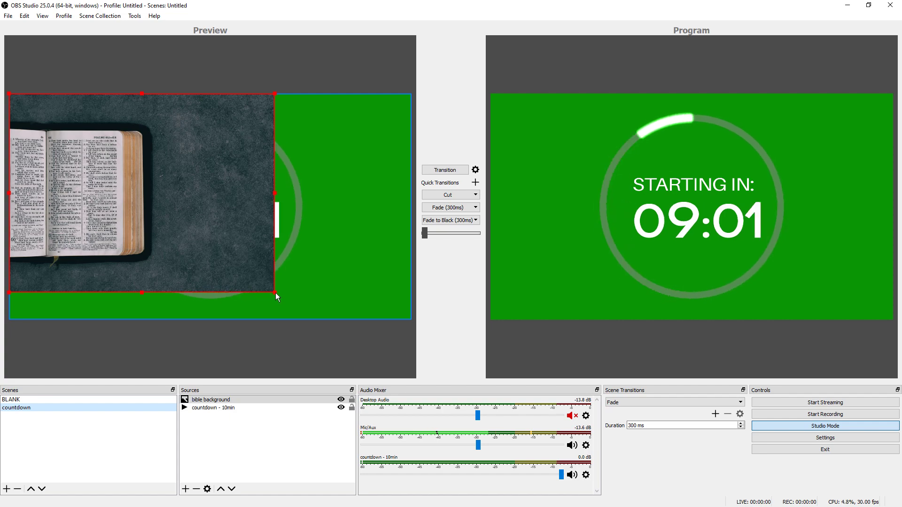
- Enlarge and reposition the bible image until it covers the whole canvas
drag(276, 294, 408, 390)
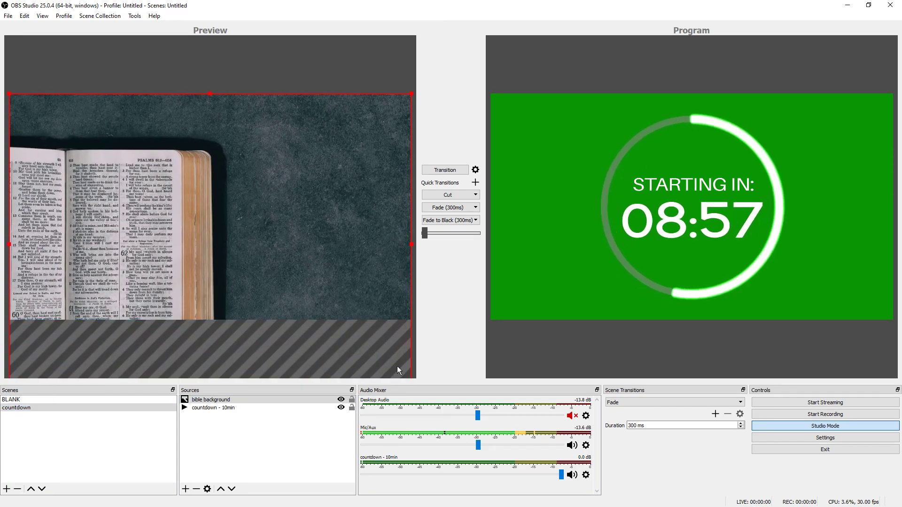
drag(289, 243, 294, 208)
click(269, 41)
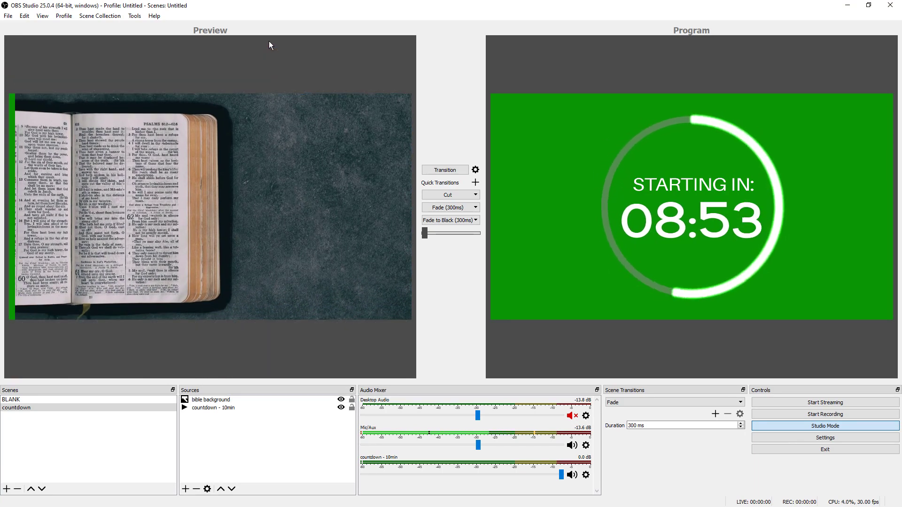
drag(217, 144, 211, 147)
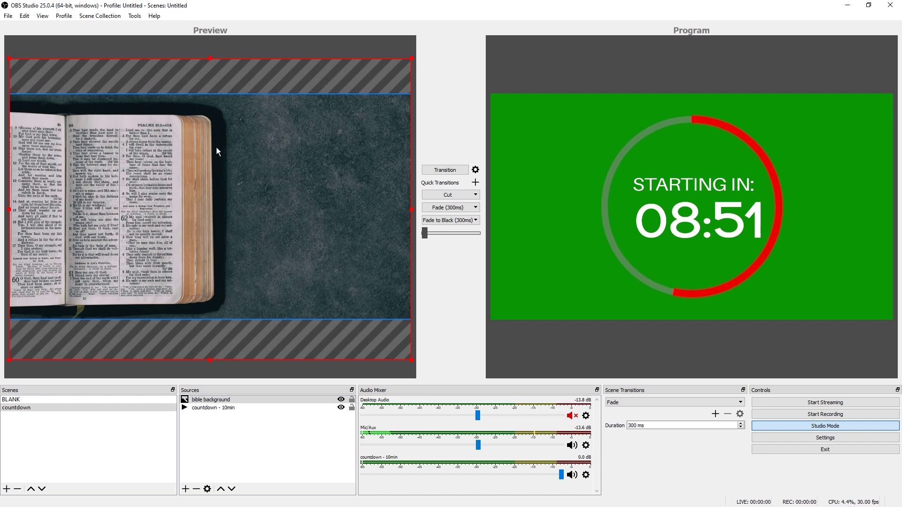
click(247, 42)
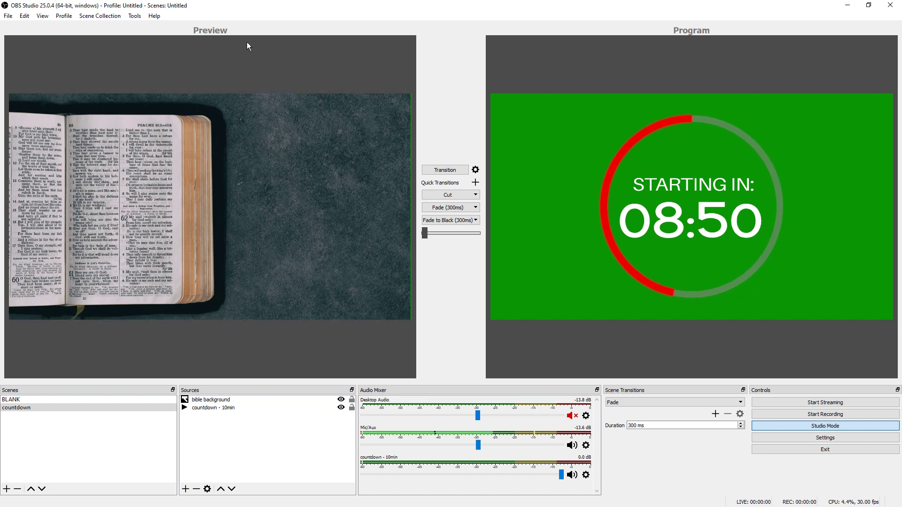
click(384, 209)
click(320, 44)
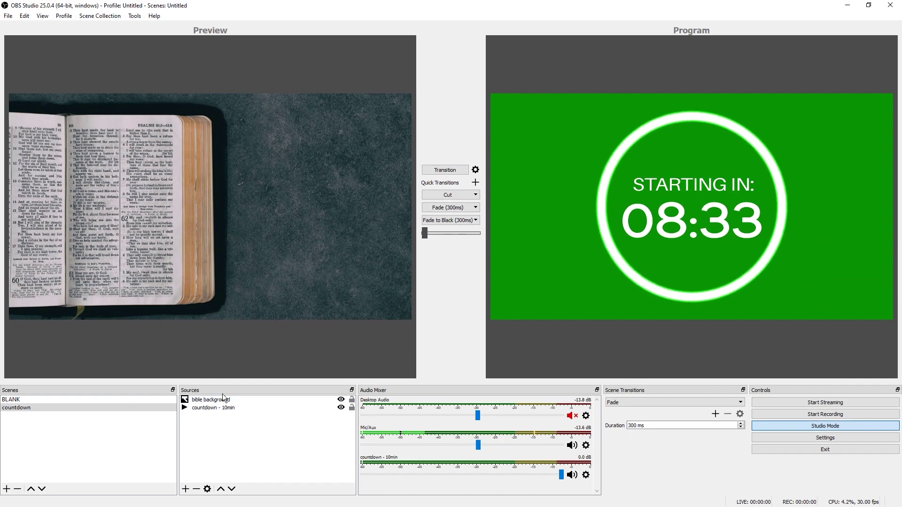
click(223, 400)
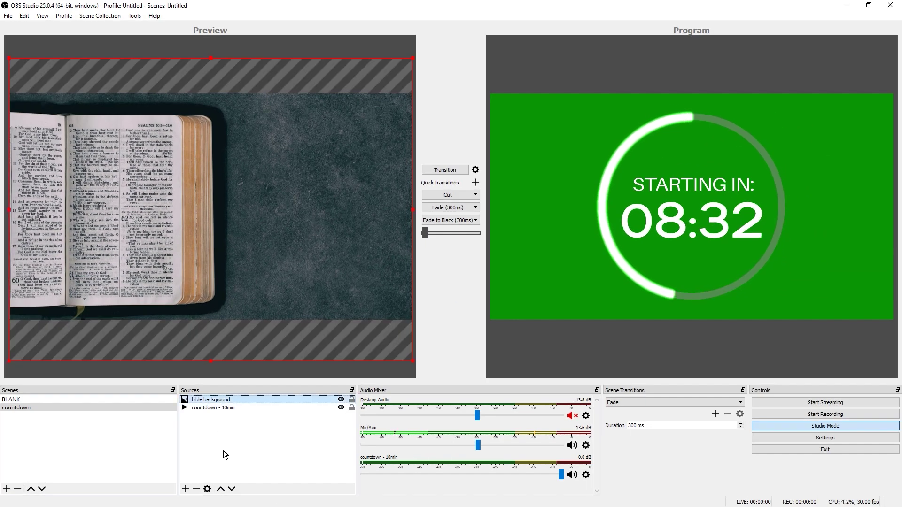
click(231, 488)
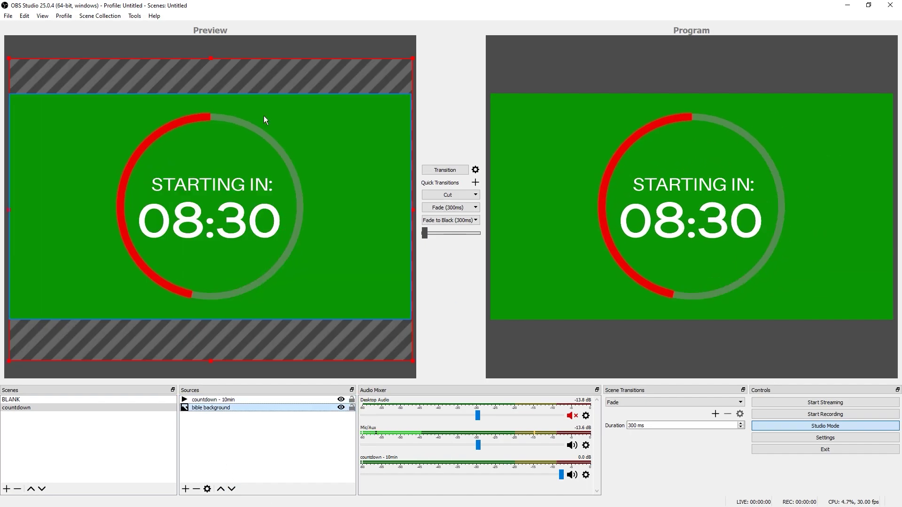
click(284, 40)
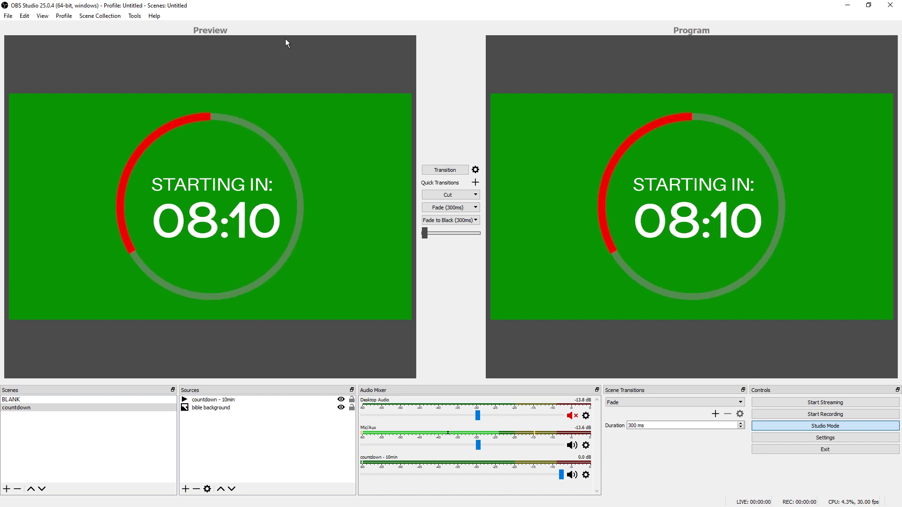
click(186, 489)
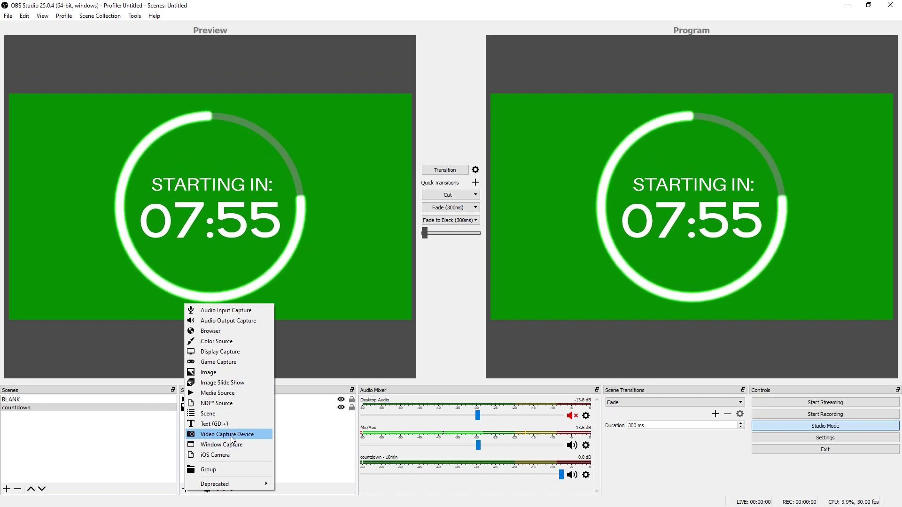
click(298, 375)
click(219, 401)
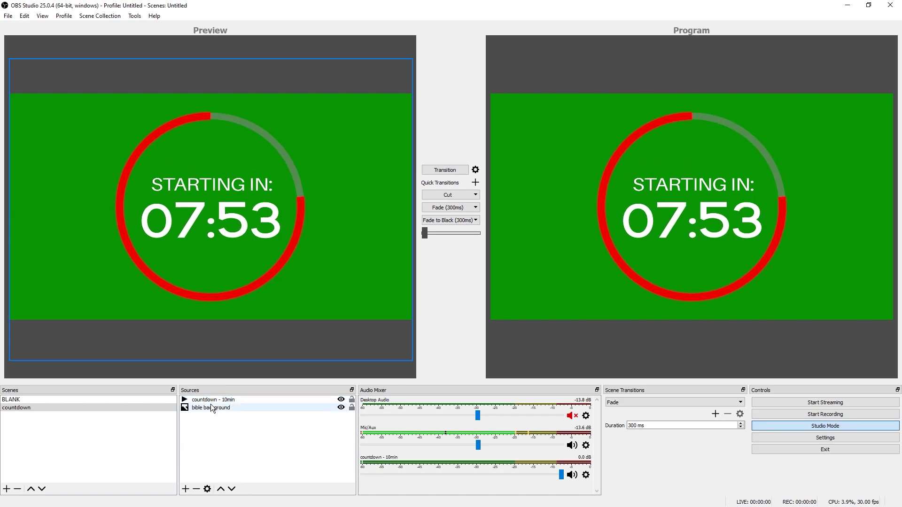
- Add a Chroma Key effect filter with its default name to the countdown - 10min source
right_click(220, 401)
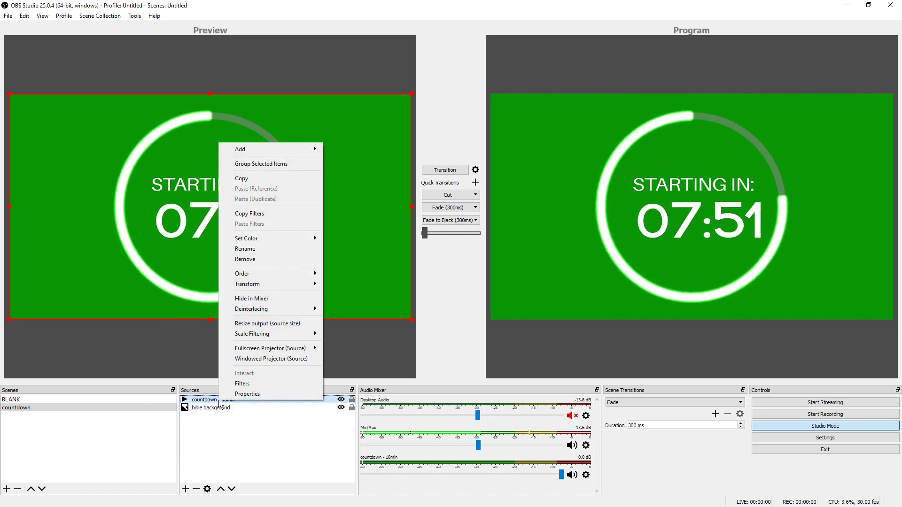
click(244, 387)
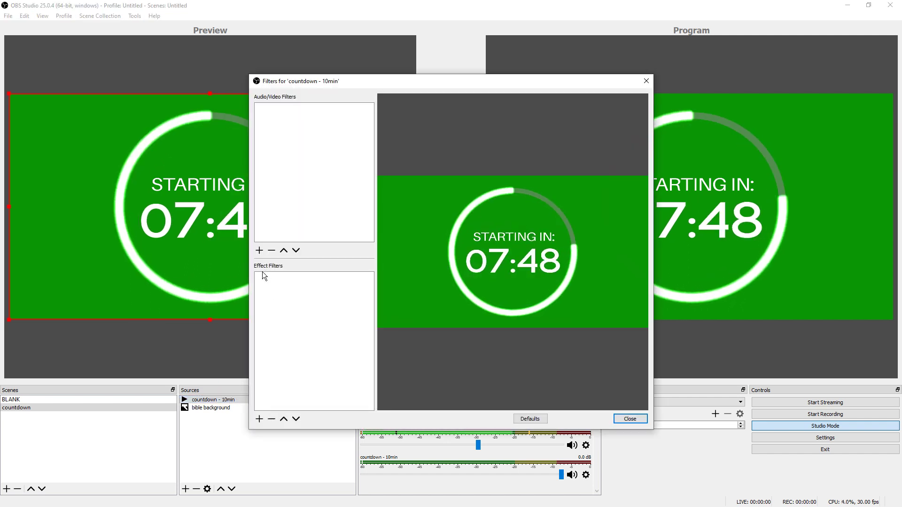
click(259, 419)
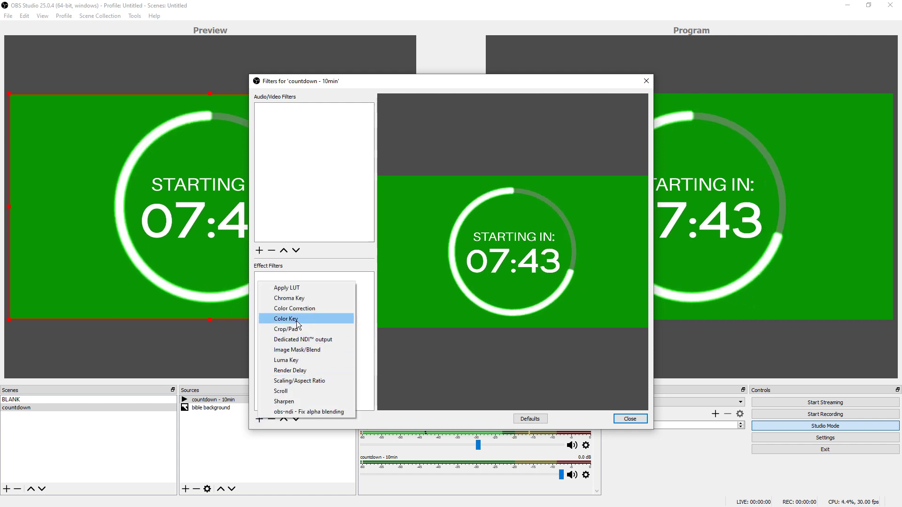
click(306, 297)
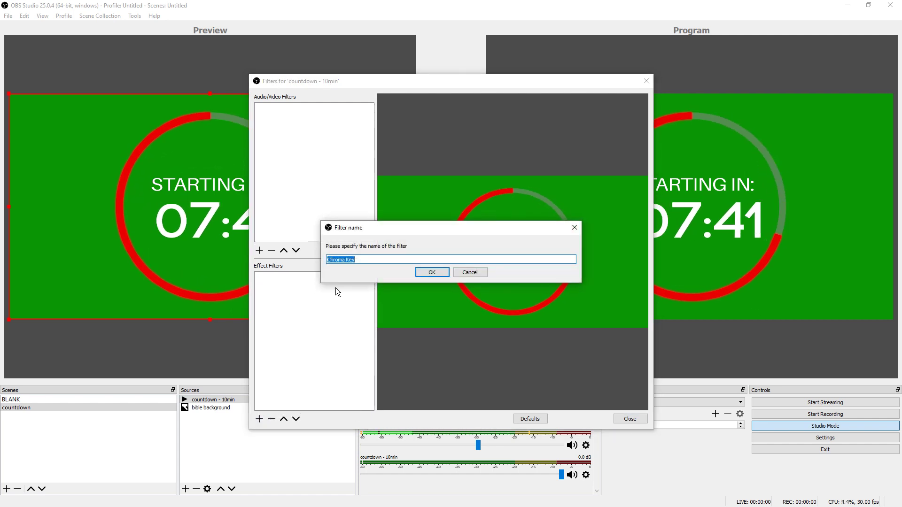
click(428, 272)
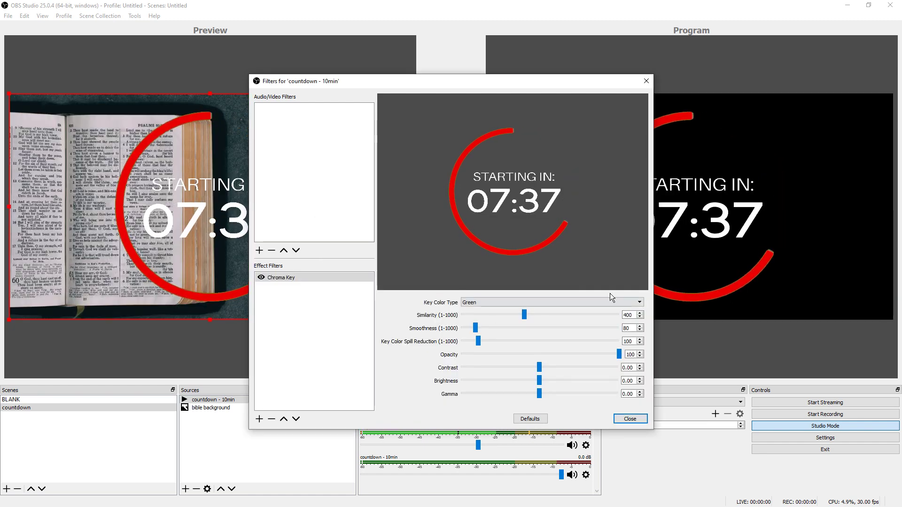
click(638, 423)
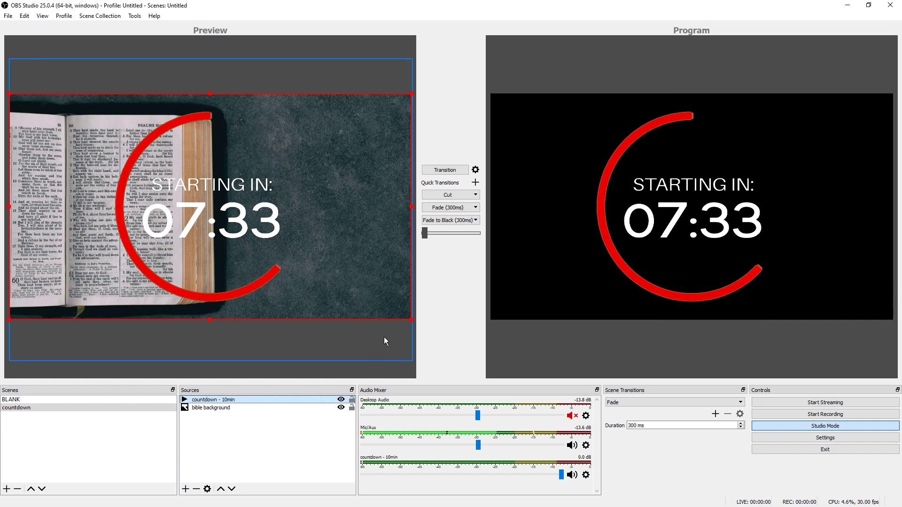
- Shrink the countdown, move it right over the open bible, and transition the scene to Program
click(353, 354)
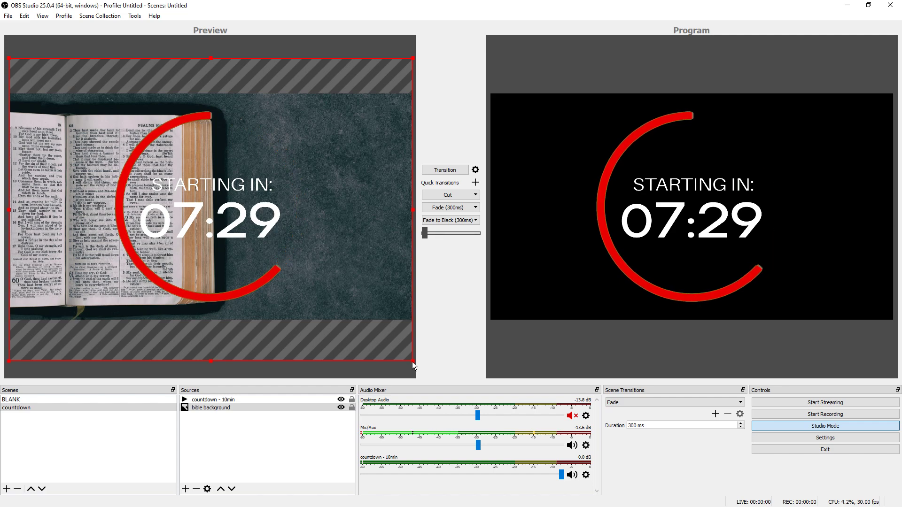
mouse_move(412, 362)
mouse_down()
mouse_move(362, 332)
mouse_move(408, 353)
mouse_up()
click(246, 235)
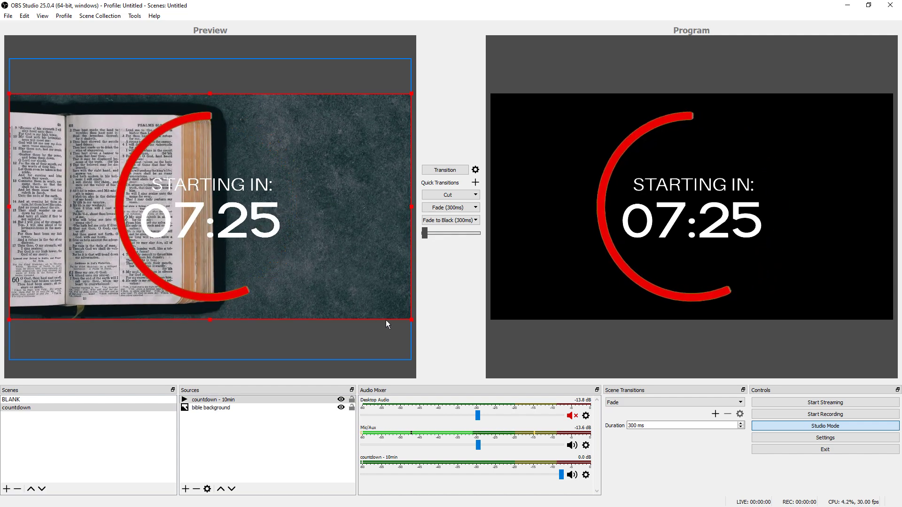
drag(411, 321, 348, 283)
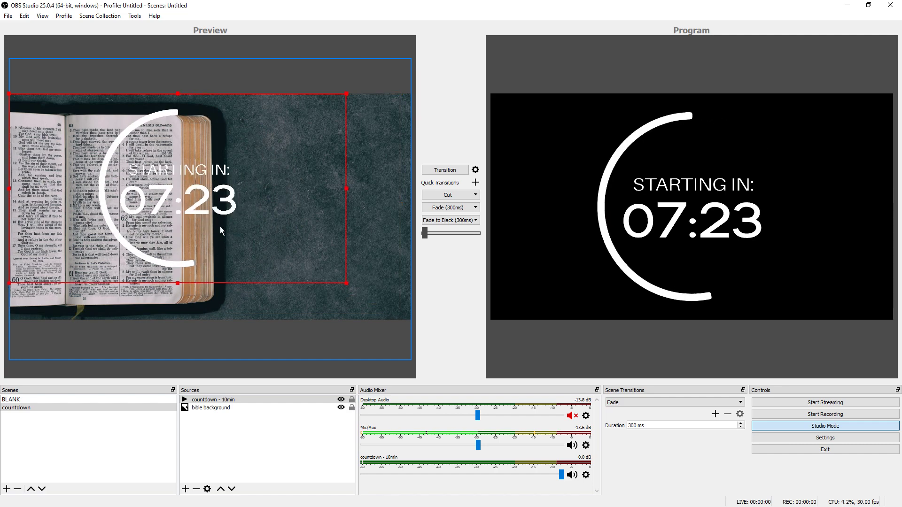
drag(182, 210, 311, 225)
click(290, 47)
click(452, 172)
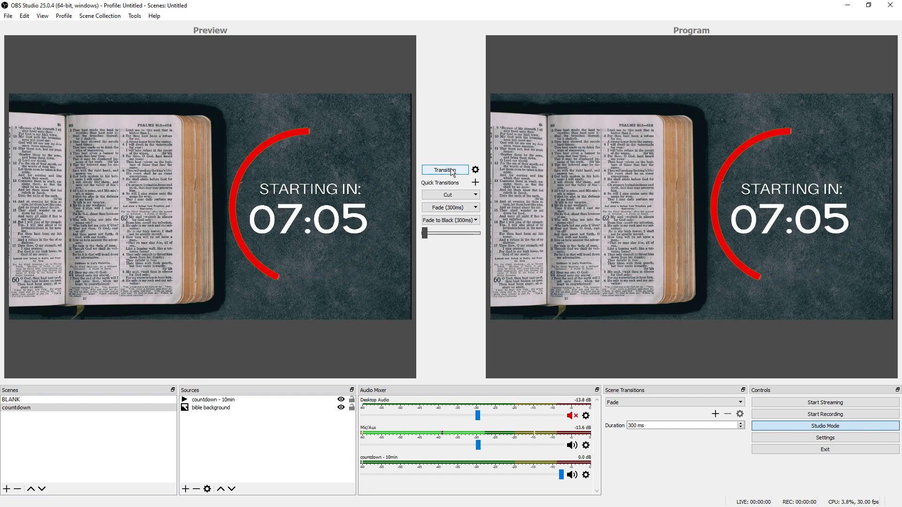
- Delete the bible background source from the scene
click(122, 131)
key(Delete)
click(472, 270)
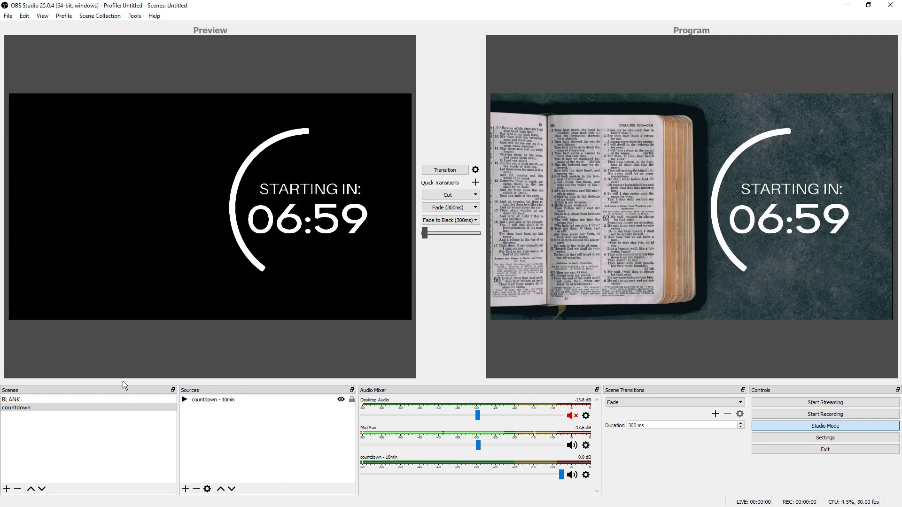
- Add a Media Source playing Bootstrapping Workshop PT2 from the Clients project's Unedited folder
click(187, 488)
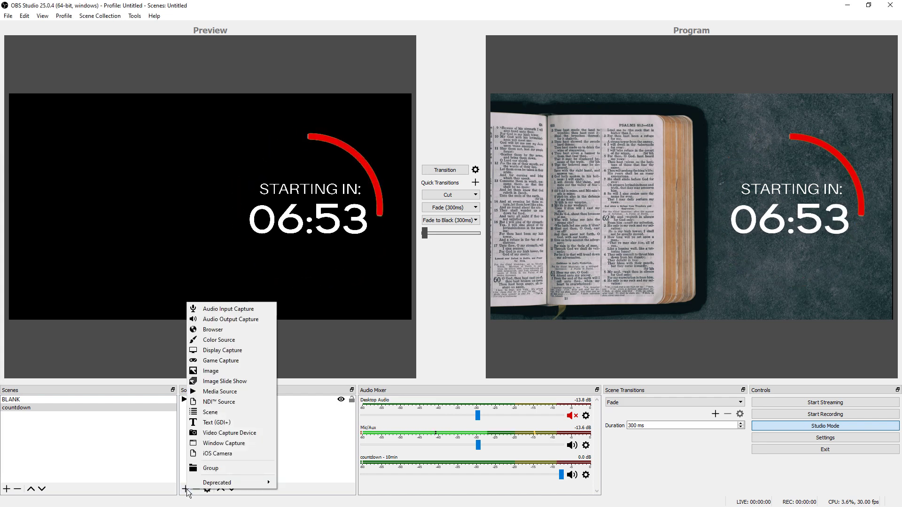
click(220, 391)
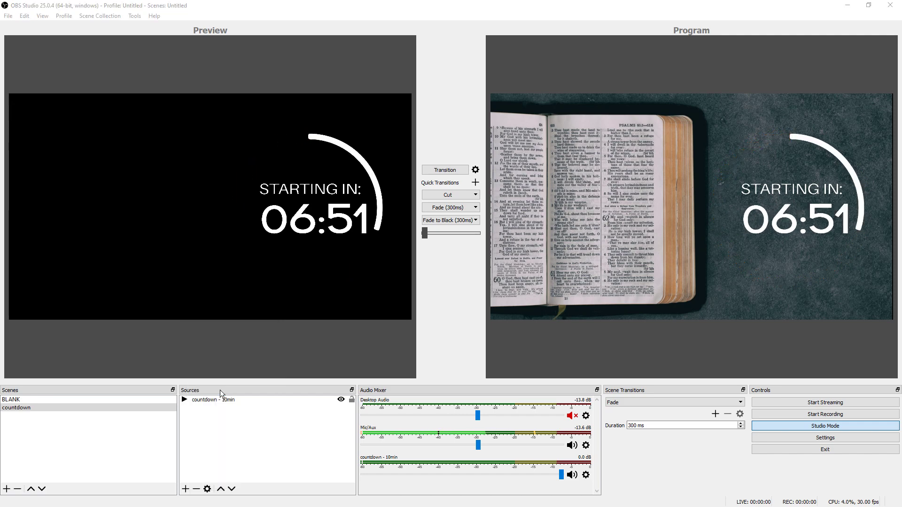
click(483, 320)
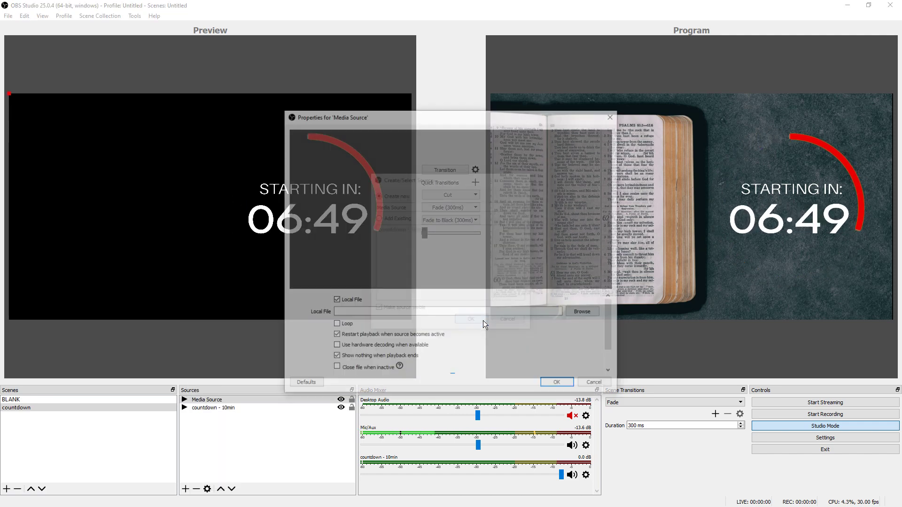
click(585, 312)
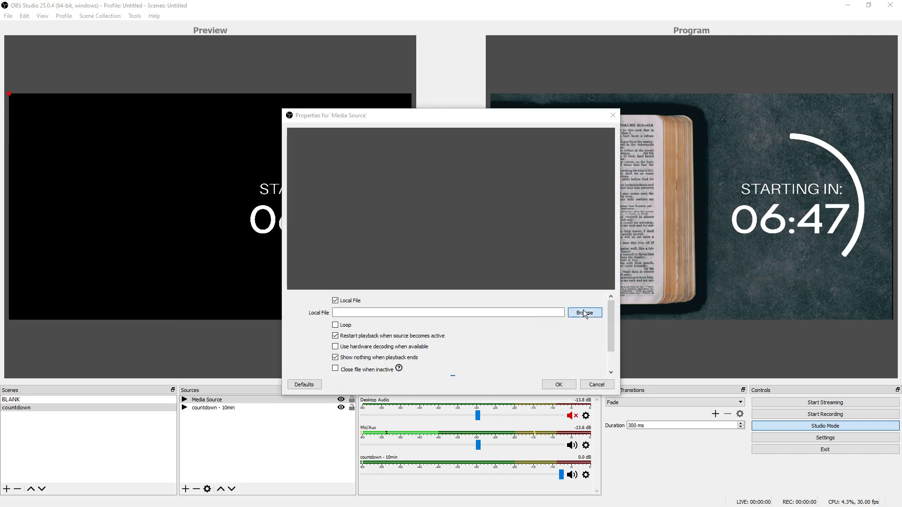
click(375, 325)
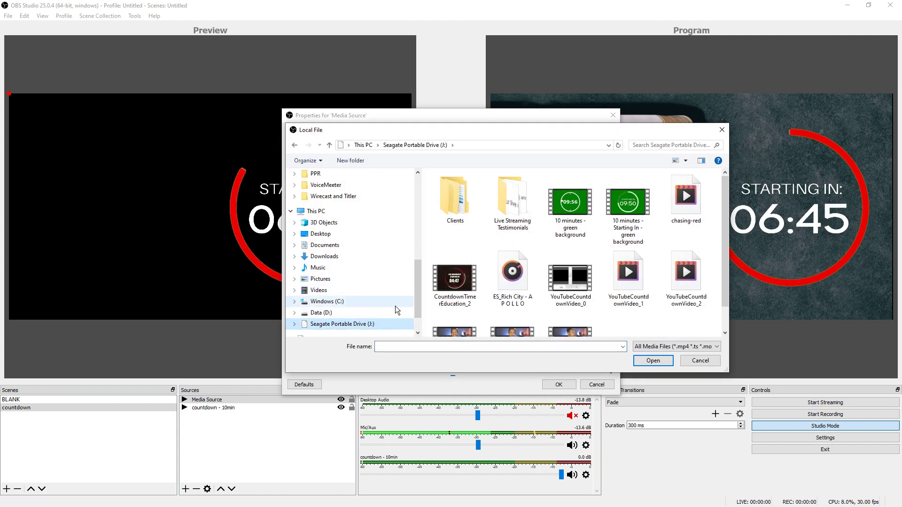
double_click(459, 206)
double_click(466, 207)
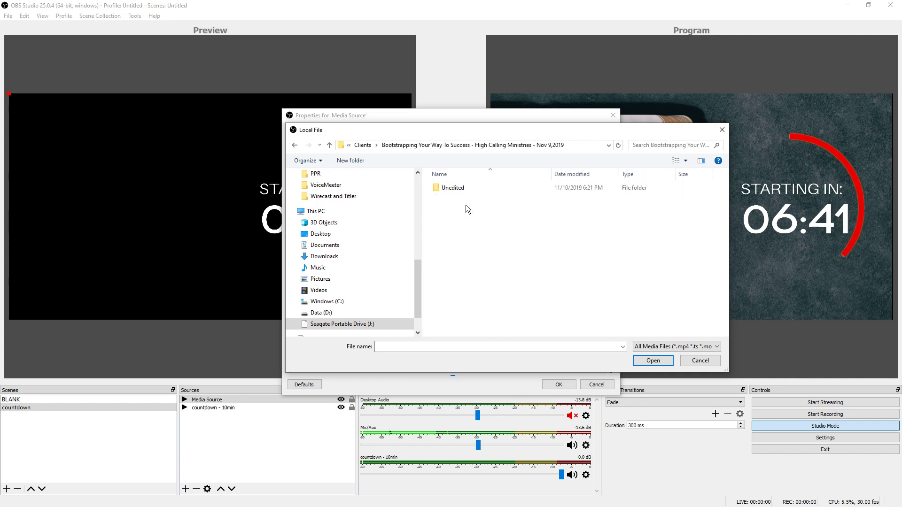
double_click(464, 190)
click(501, 205)
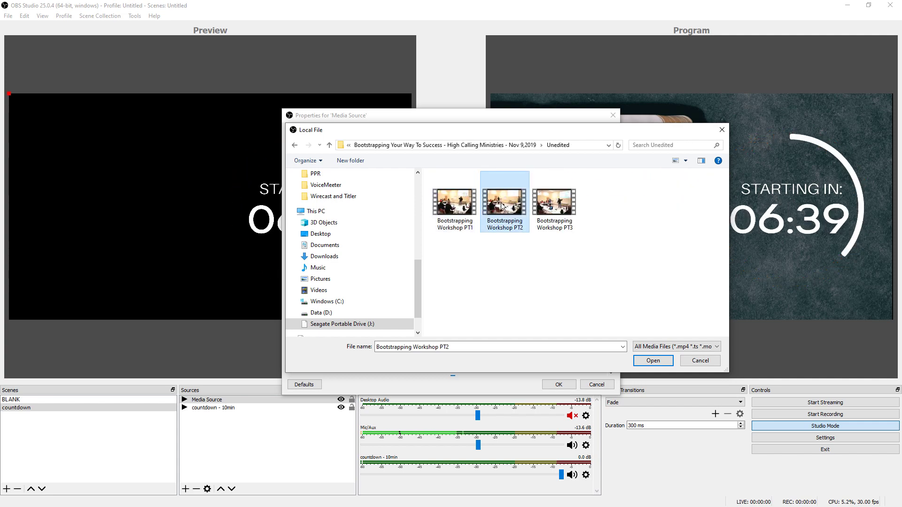
double_click(502, 205)
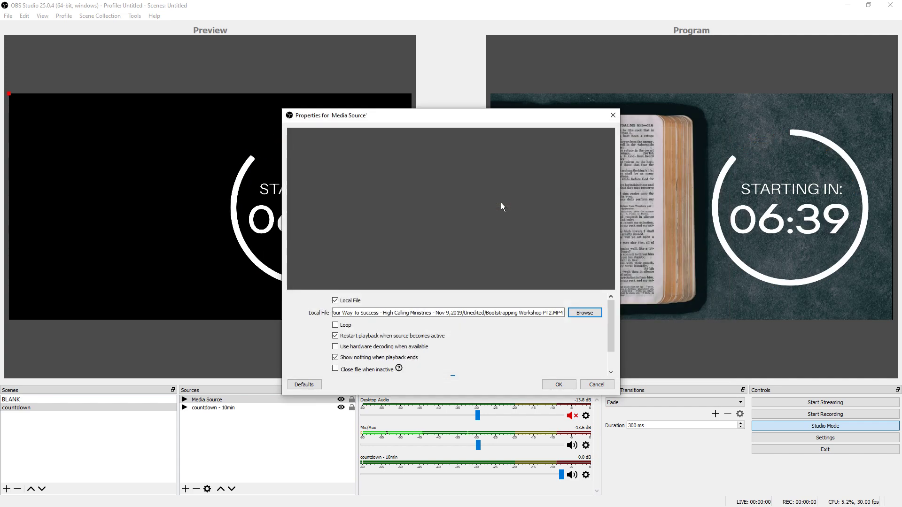
click(558, 385)
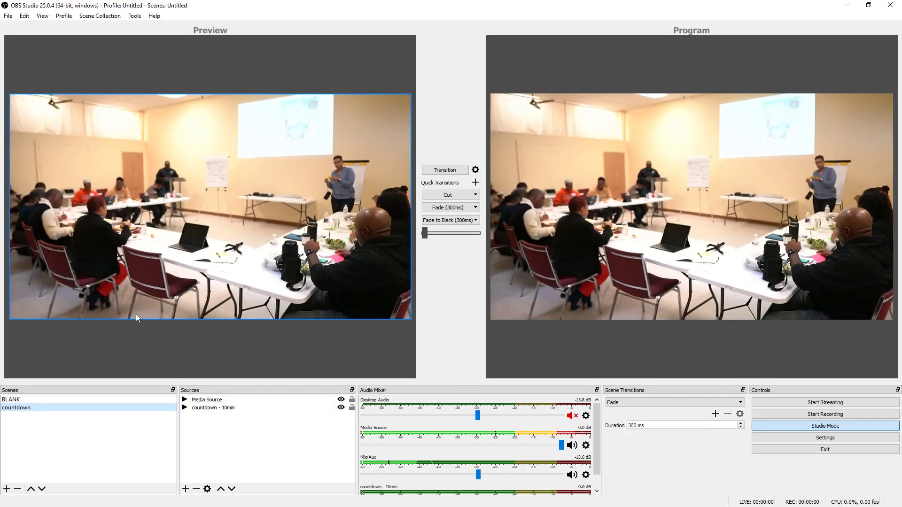
- Move the workshop video below the countdown in Sources and shift the countdown left
click(212, 401)
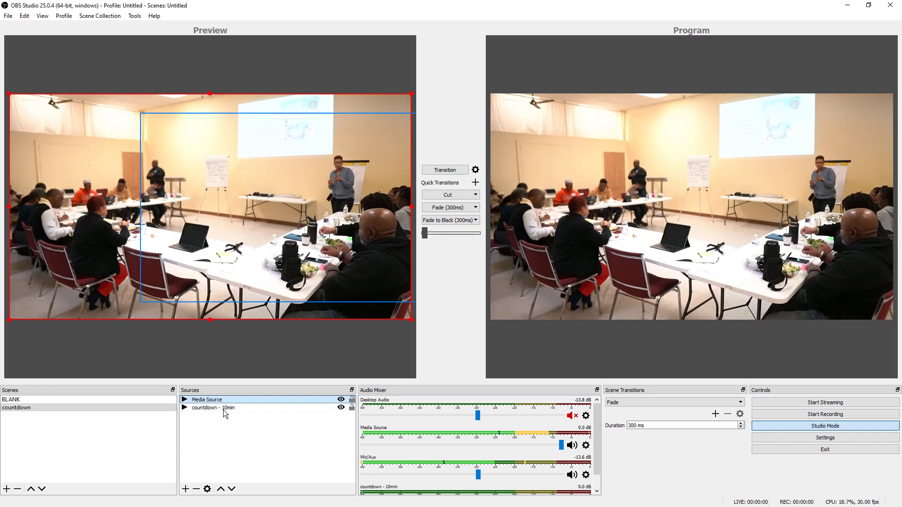
click(232, 490)
drag(299, 236, 230, 208)
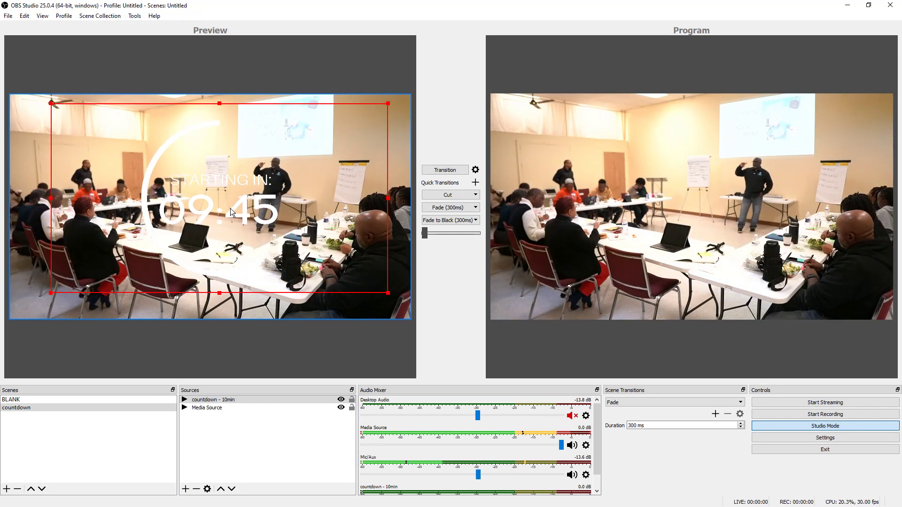
click(240, 318)
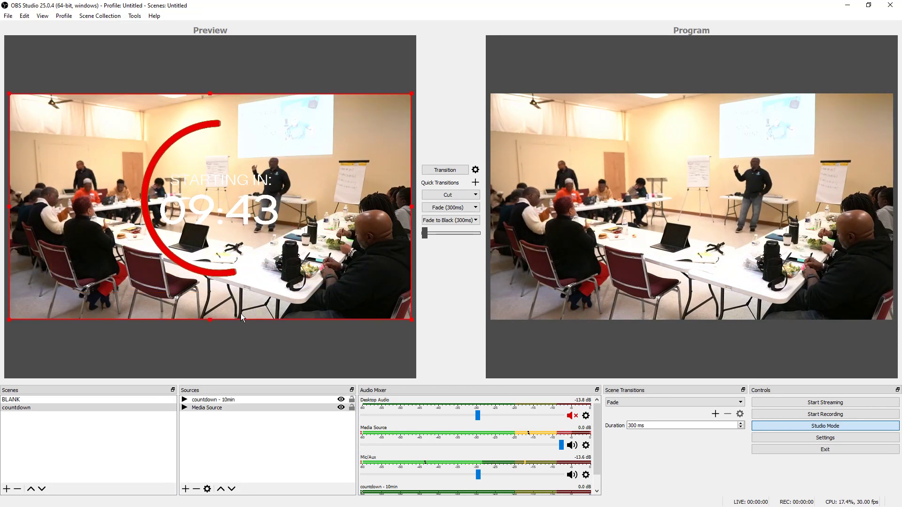
- Add a Color Correction filter to the workshop Media Source with brightness -0.54
right_click(223, 409)
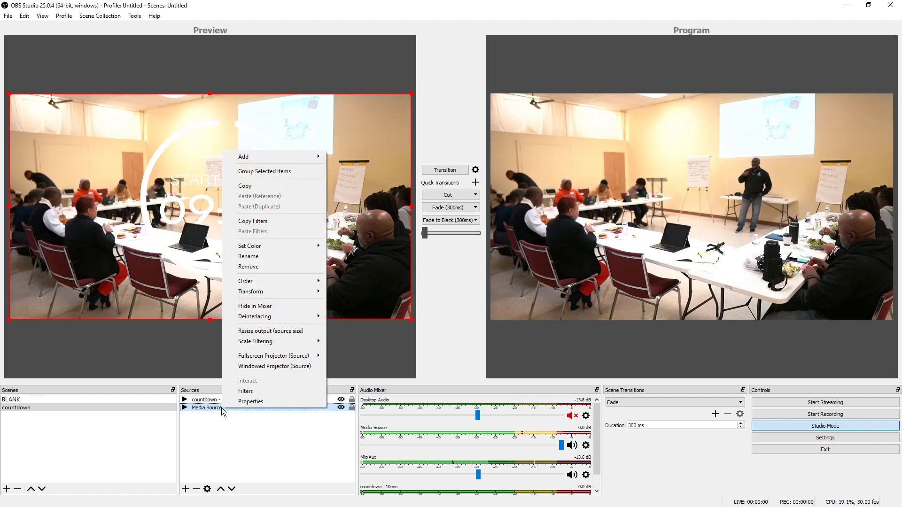
click(251, 392)
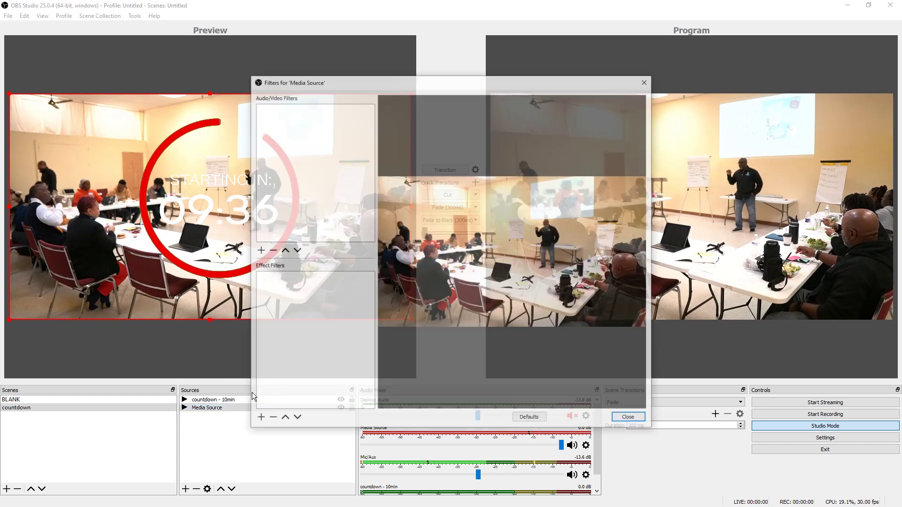
click(260, 419)
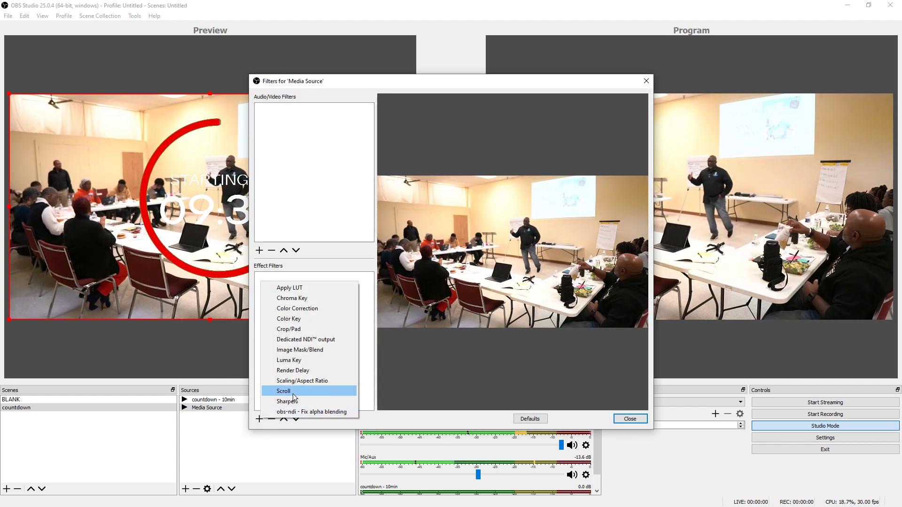
click(308, 309)
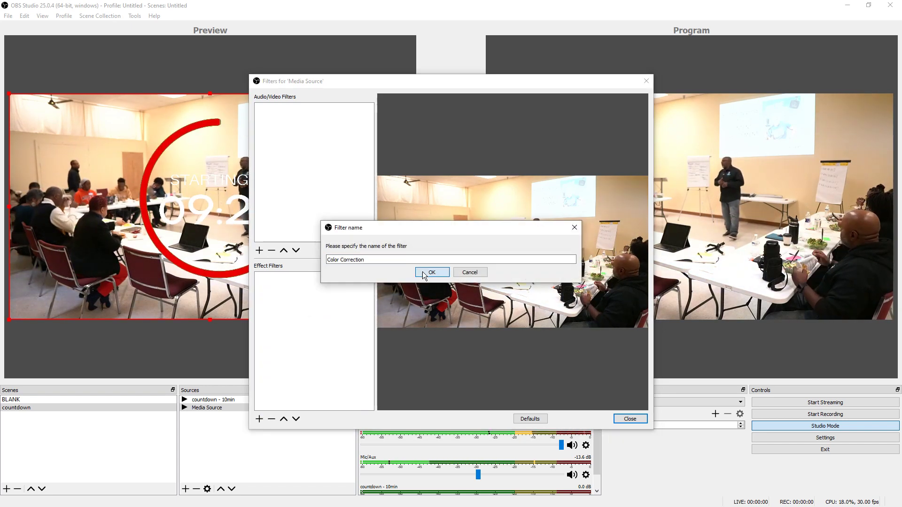
click(424, 275)
drag(515, 330, 458, 332)
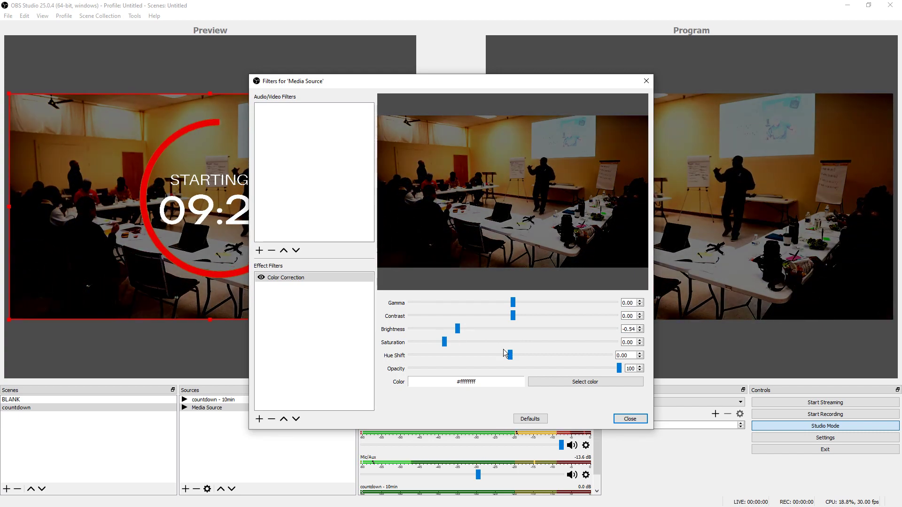
click(630, 419)
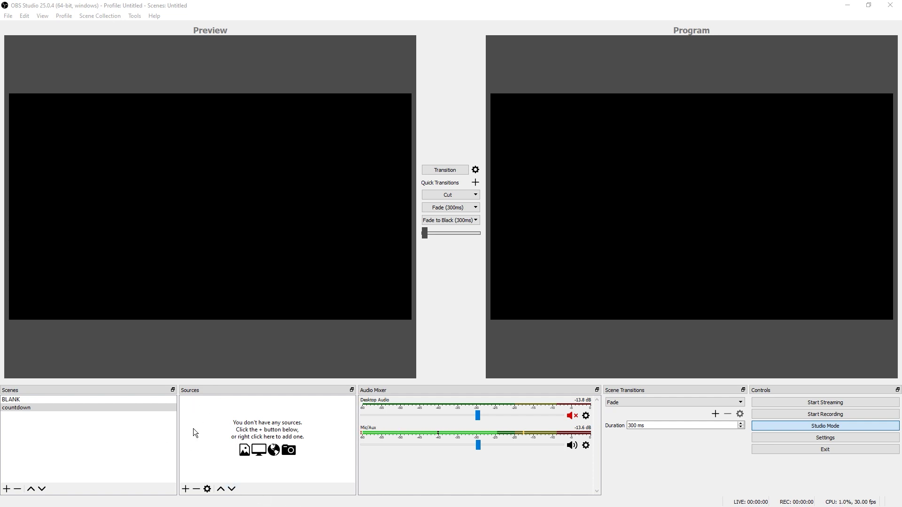
- Add a Media Source playing chasing-red.mov from the Desktop, set to loop
click(186, 488)
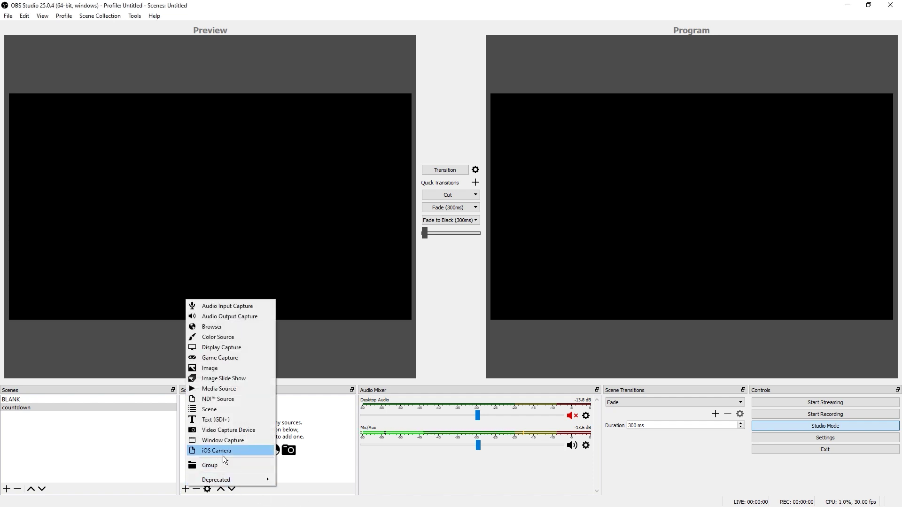
click(228, 388)
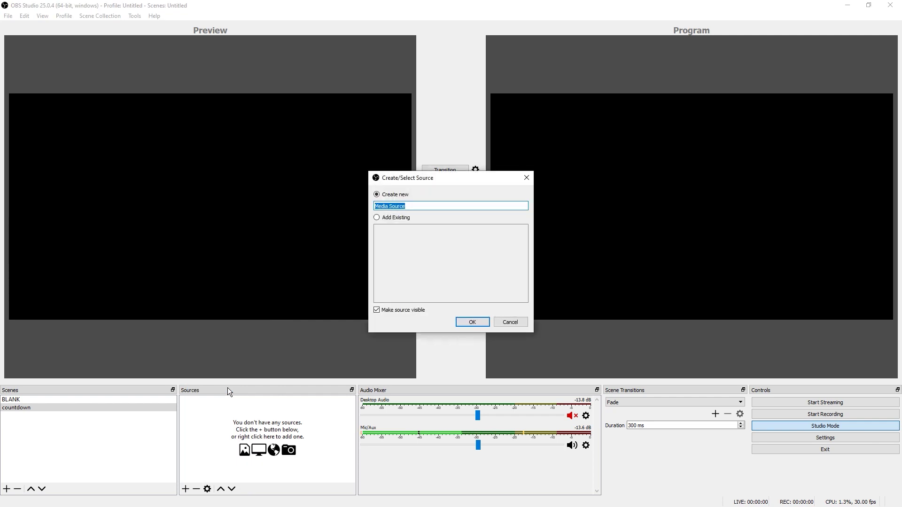
click(473, 322)
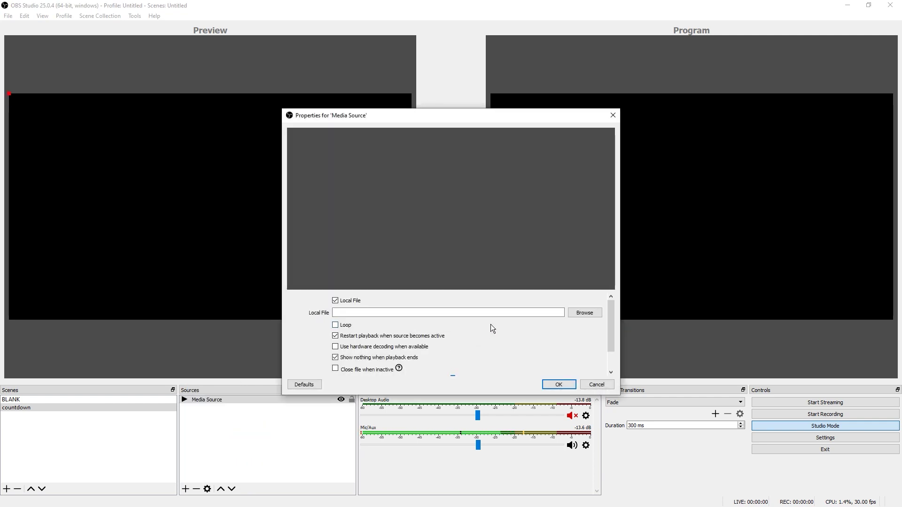
click(582, 311)
click(333, 234)
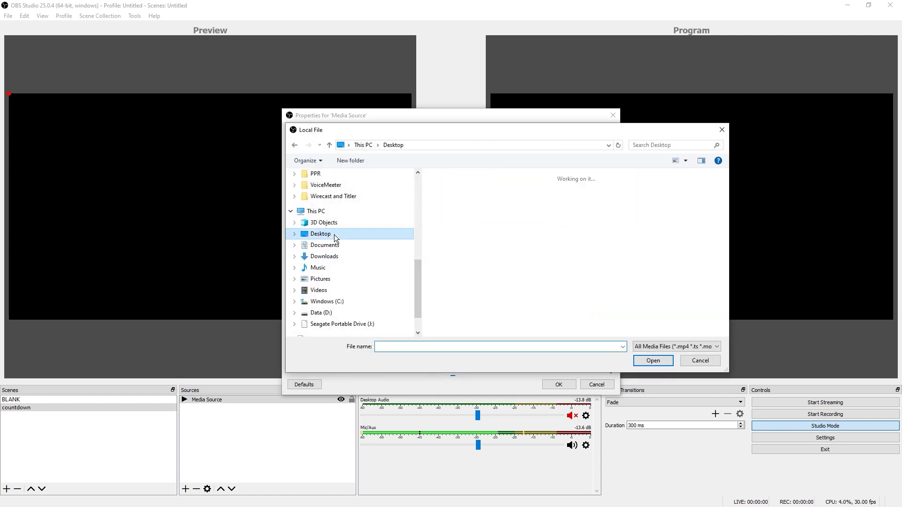
click(526, 275)
double_click(525, 272)
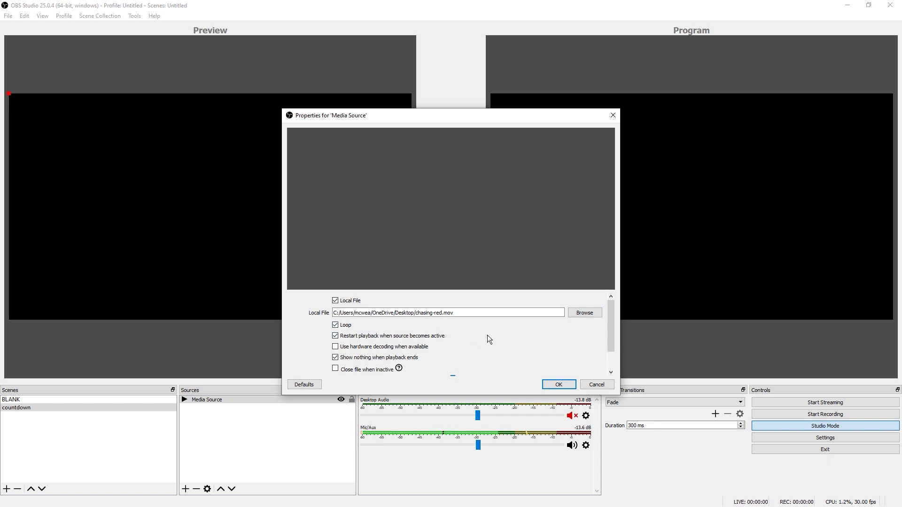
click(559, 384)
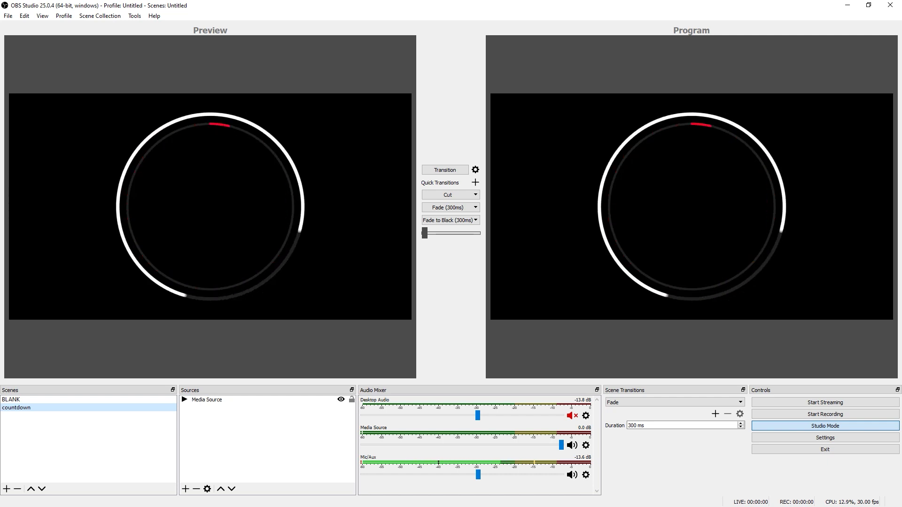
- Add a Text (GDI+) source with no text above the Media Source
click(186, 490)
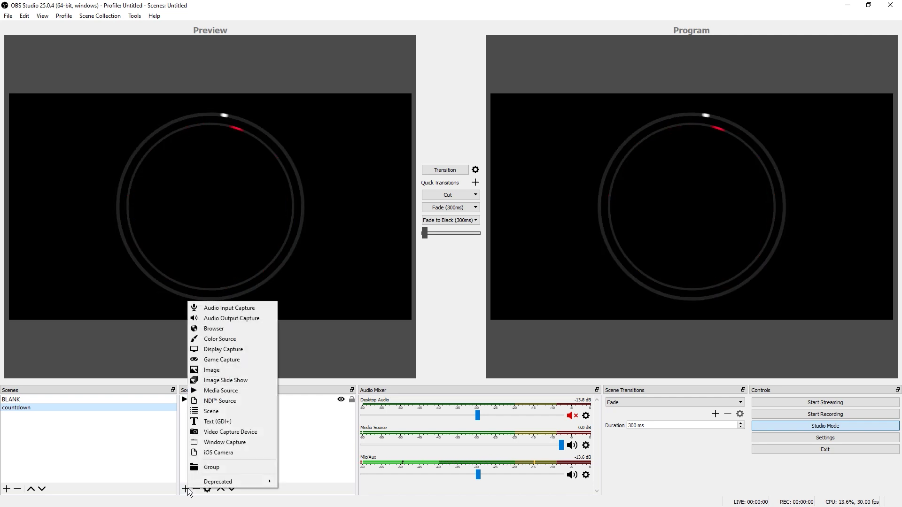
click(236, 421)
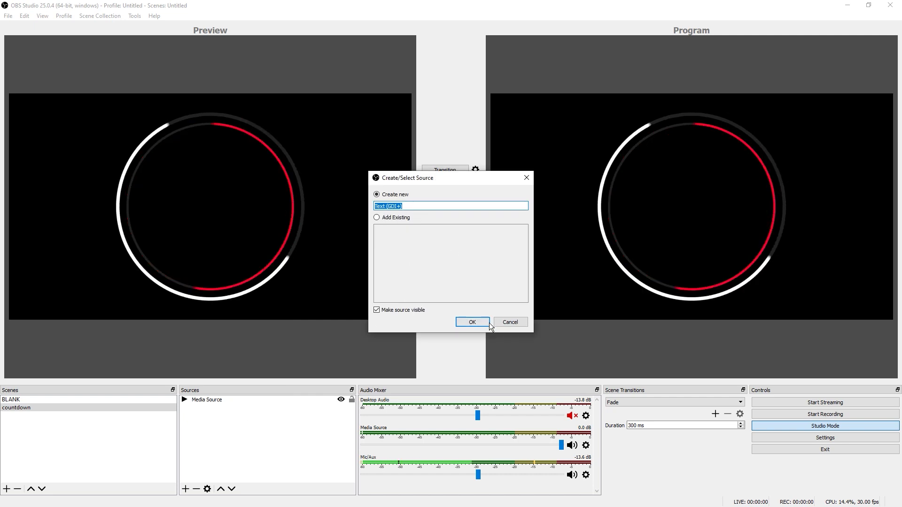
click(472, 322)
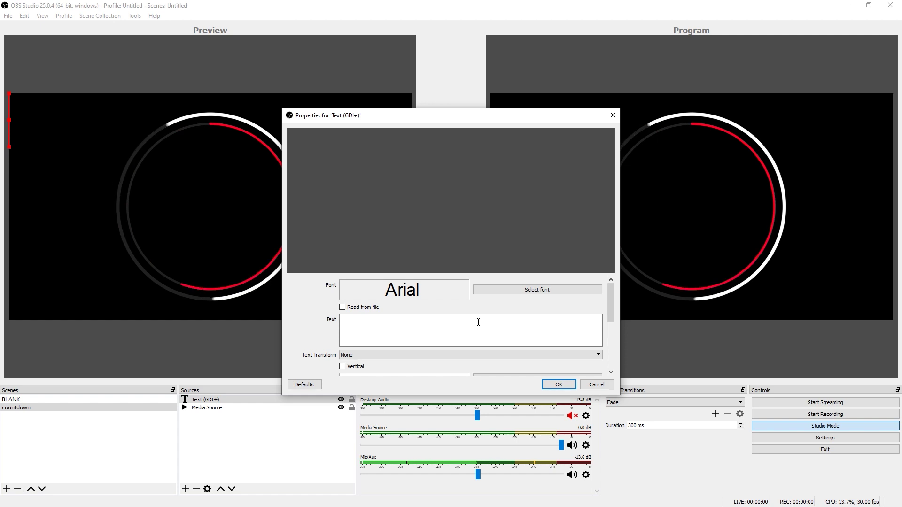
click(558, 385)
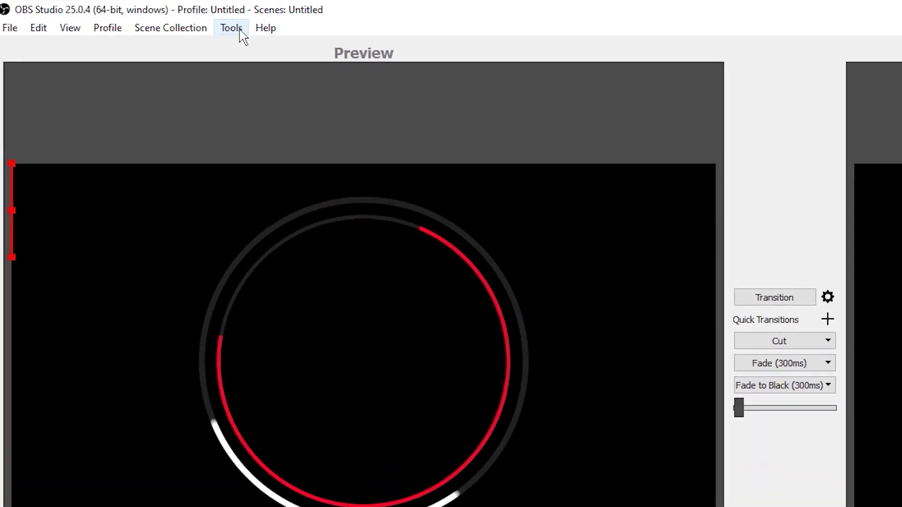
click(231, 28)
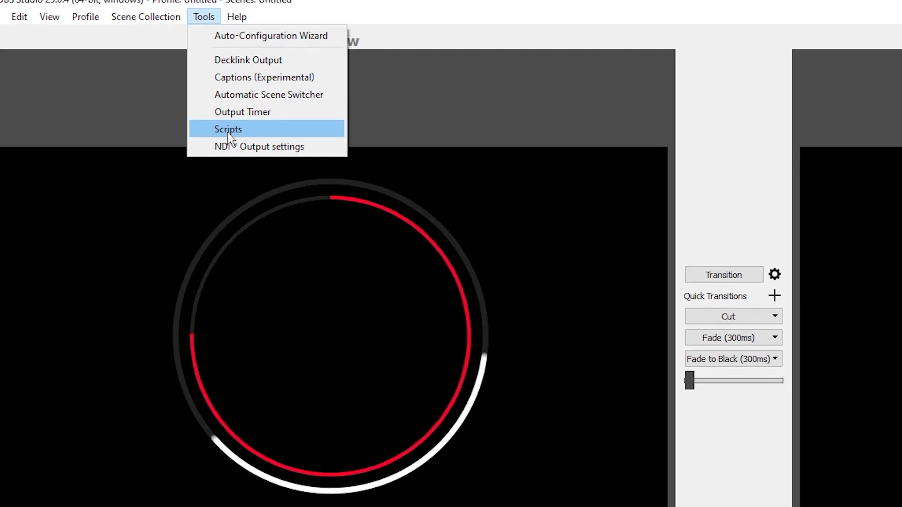
- In the Scripts manager, add countdown.lua from the frontend-tools scripts folder
click(258, 146)
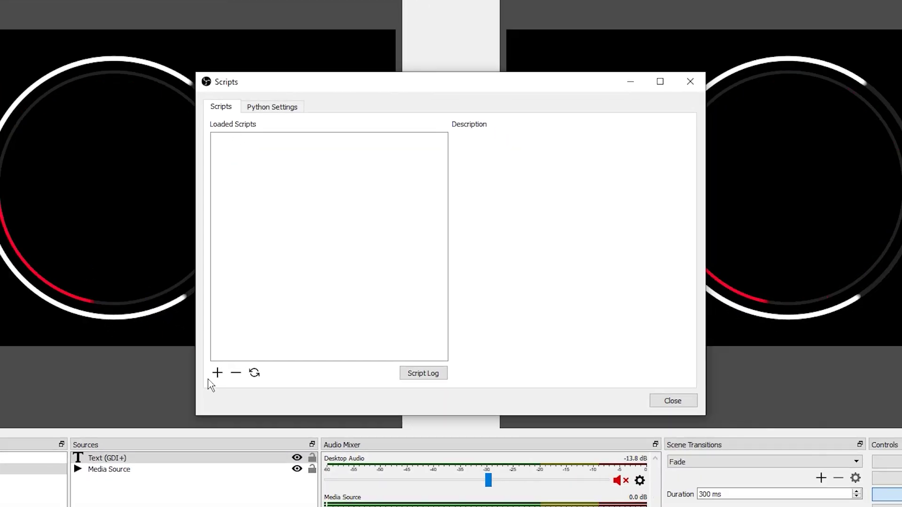
click(217, 374)
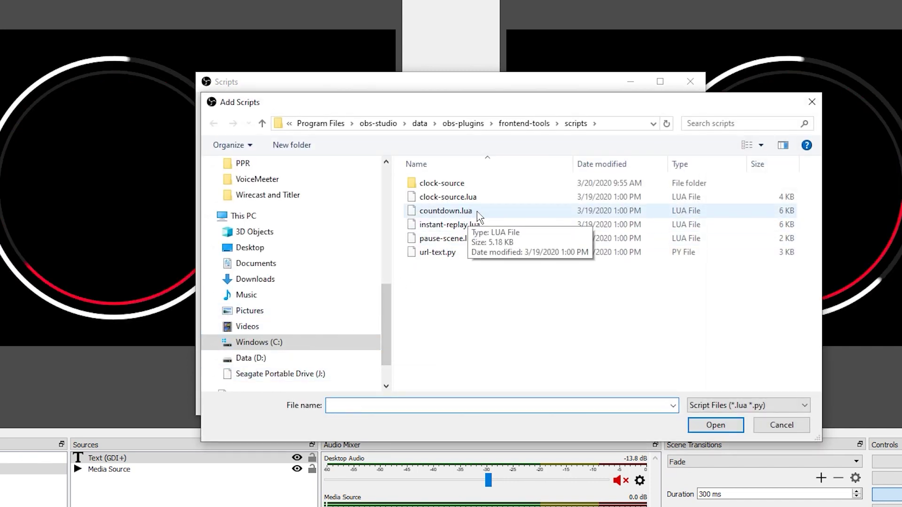
click(480, 212)
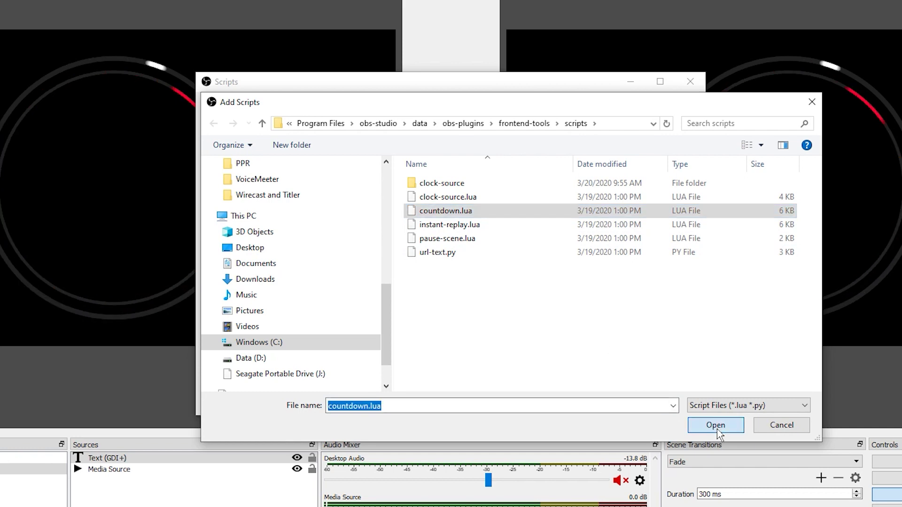
click(715, 425)
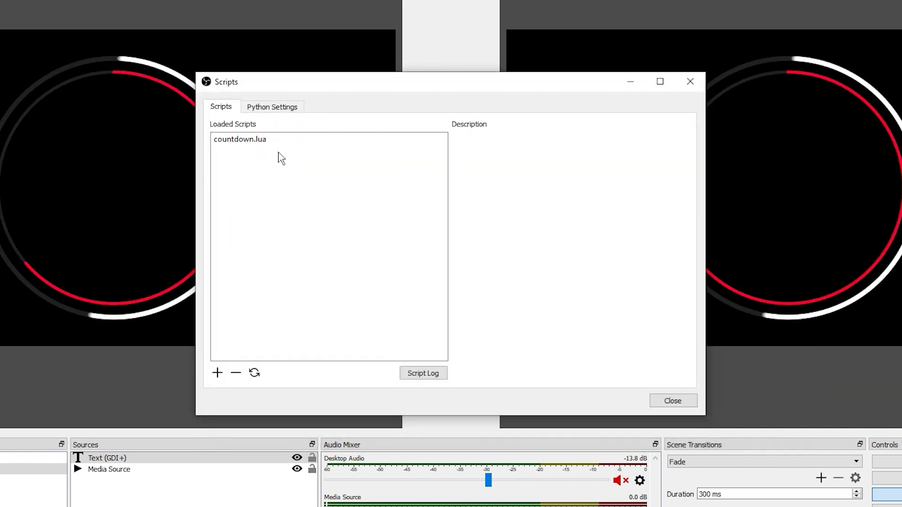
- Configure countdown.lua for 3 minutes on the Text (GDI+) source with empty Final Text
click(246, 144)
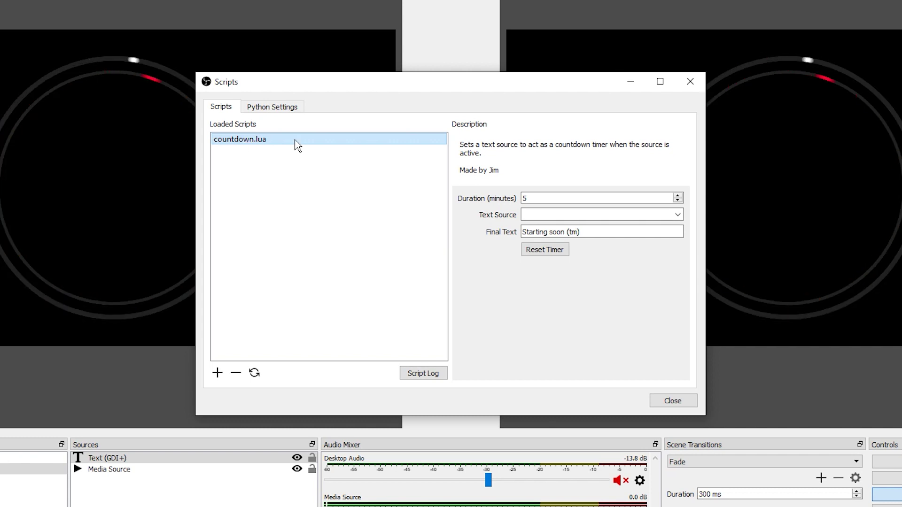
click(610, 200)
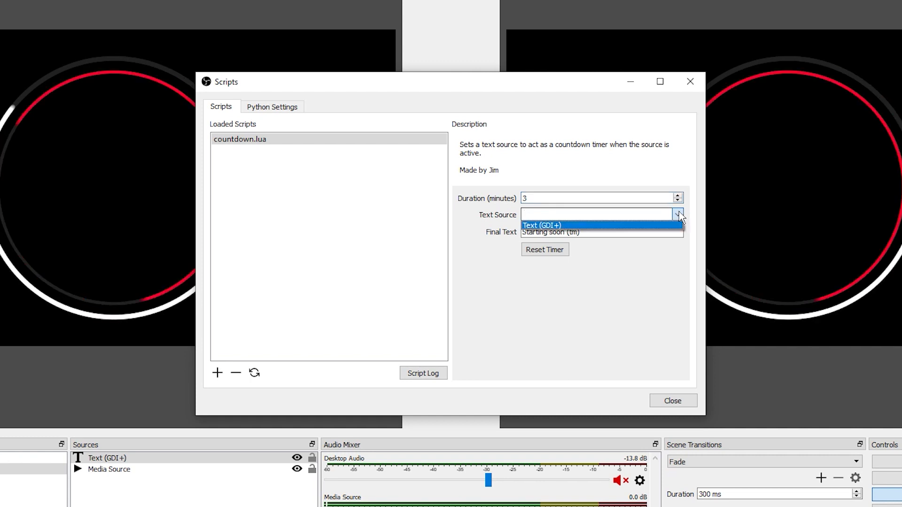
click(559, 226)
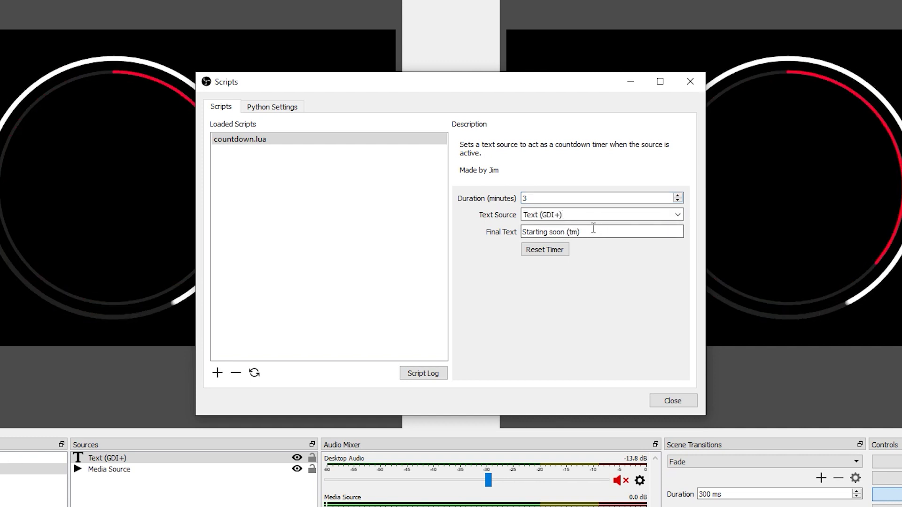
drag(593, 229, 552, 233)
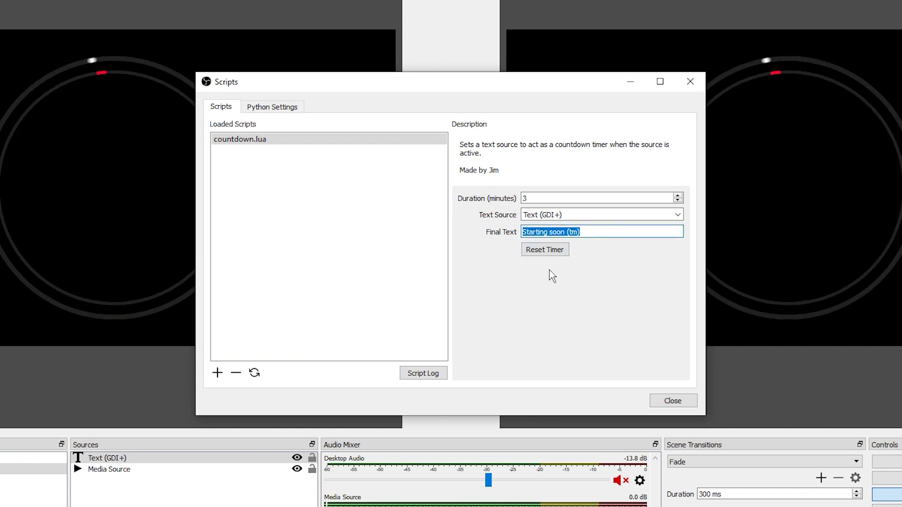
key(BackSpace)
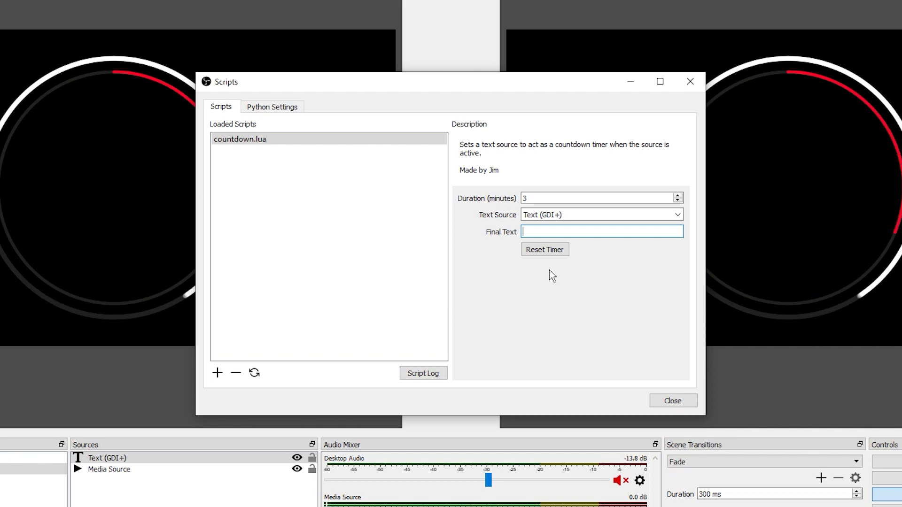
click(673, 406)
- Transition to Program, then centre the timer in the ring and crop it to minutes and seconds
click(452, 170)
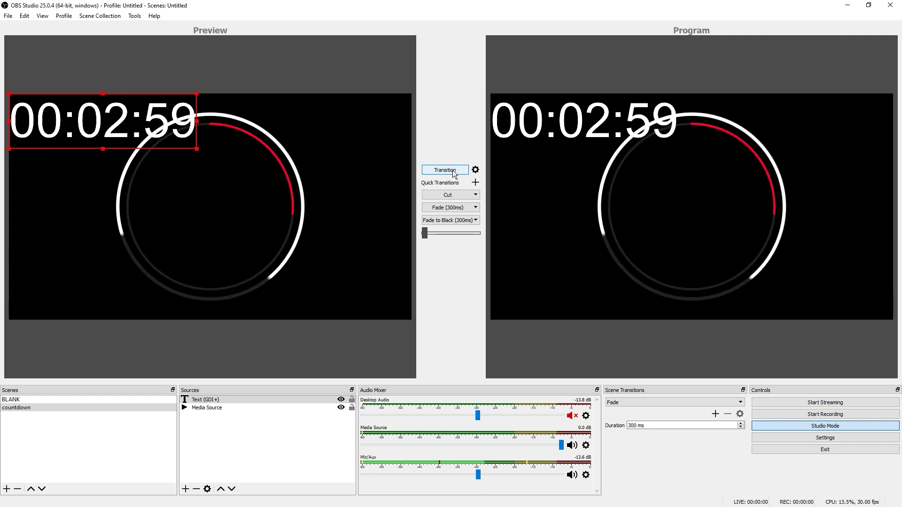
drag(121, 119, 198, 225)
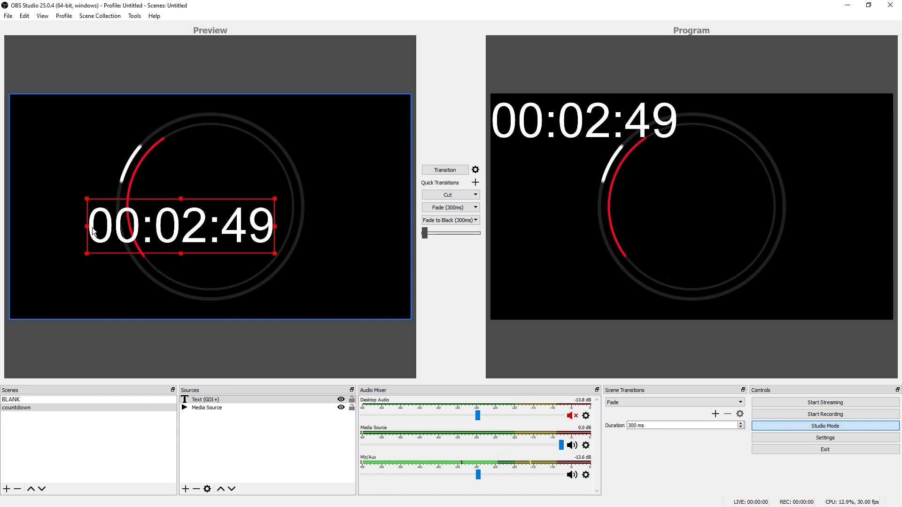
drag(89, 230, 192, 223)
drag(253, 254, 266, 264)
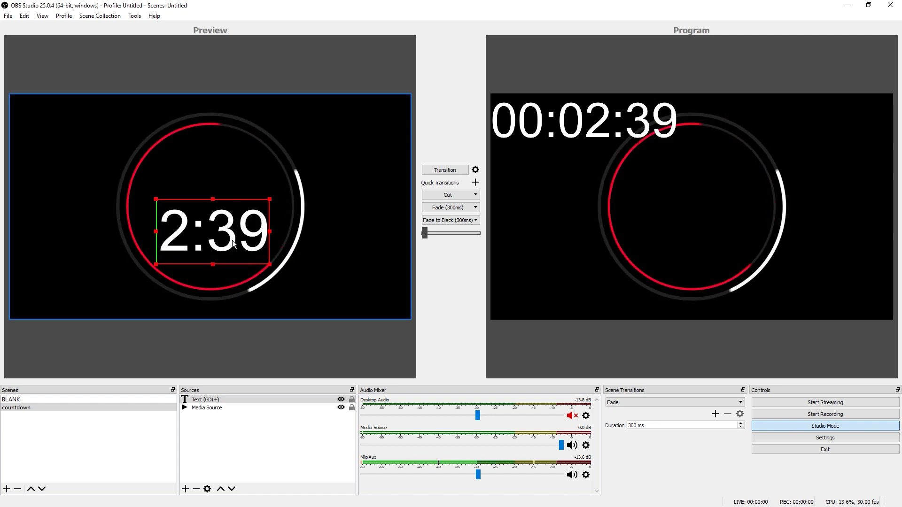
drag(222, 249, 222, 249)
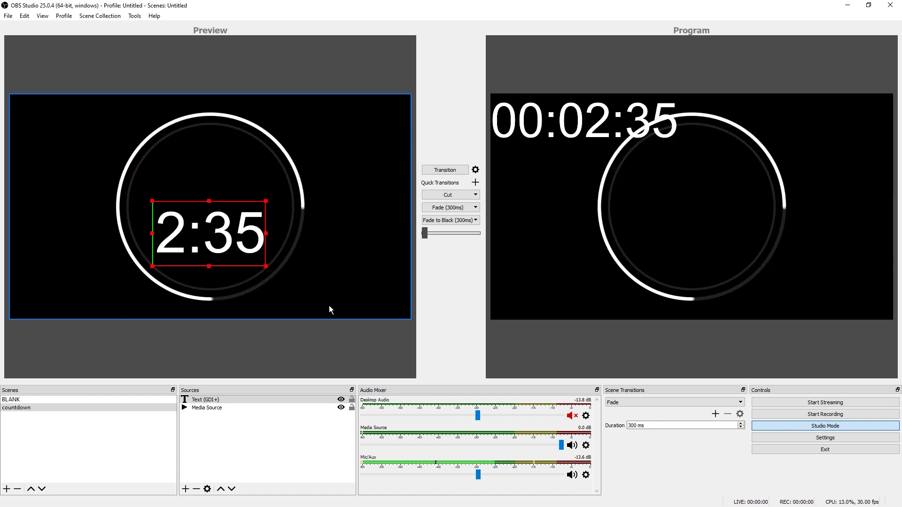
click(277, 352)
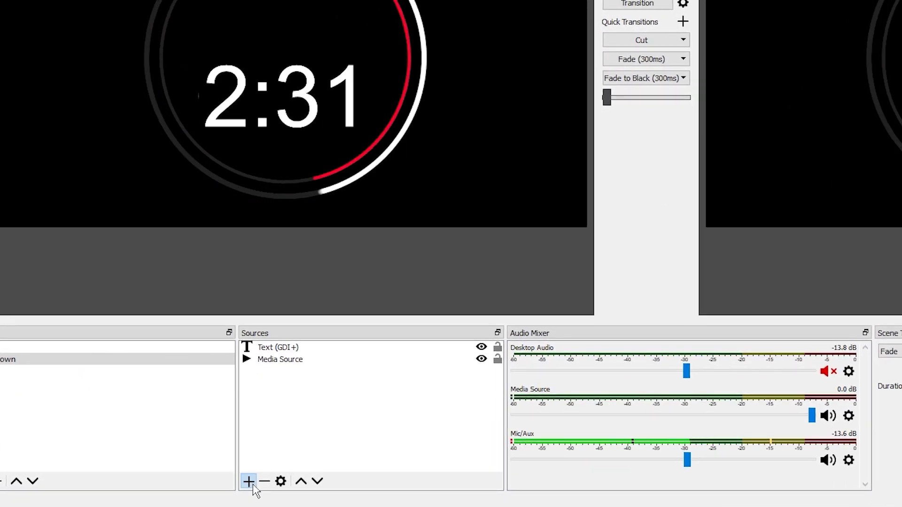
- Add a Text (GDI+) source named Begin reading 'Broadcast' / 'Will Begin In' on two lines
click(253, 485)
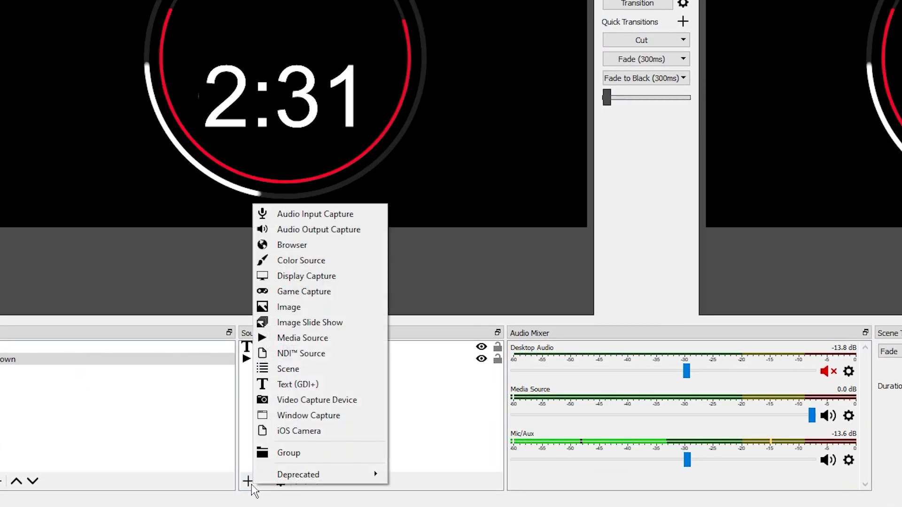
click(300, 384)
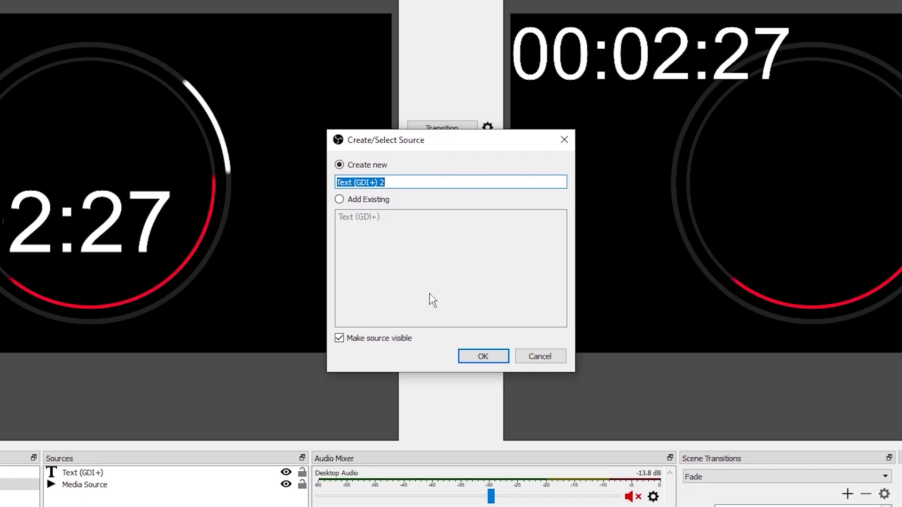
text(Begin)
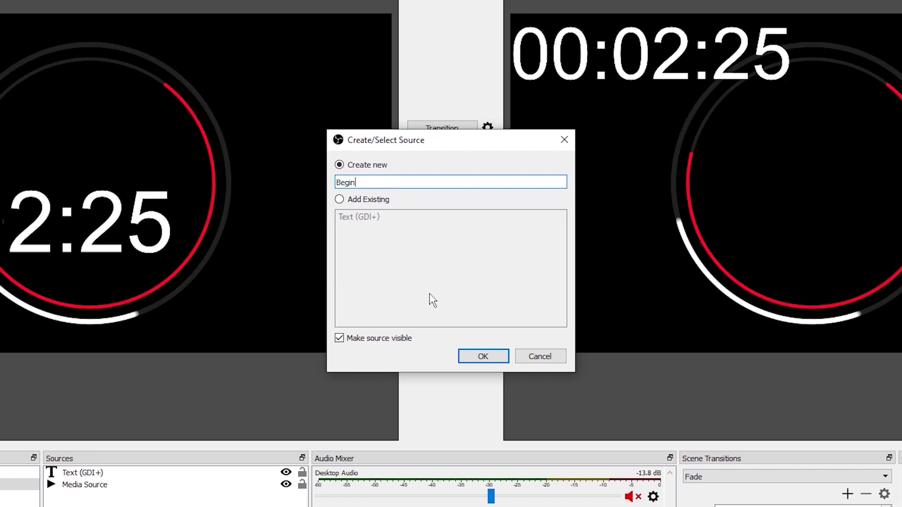
click(499, 356)
click(473, 367)
text(Broadcast)
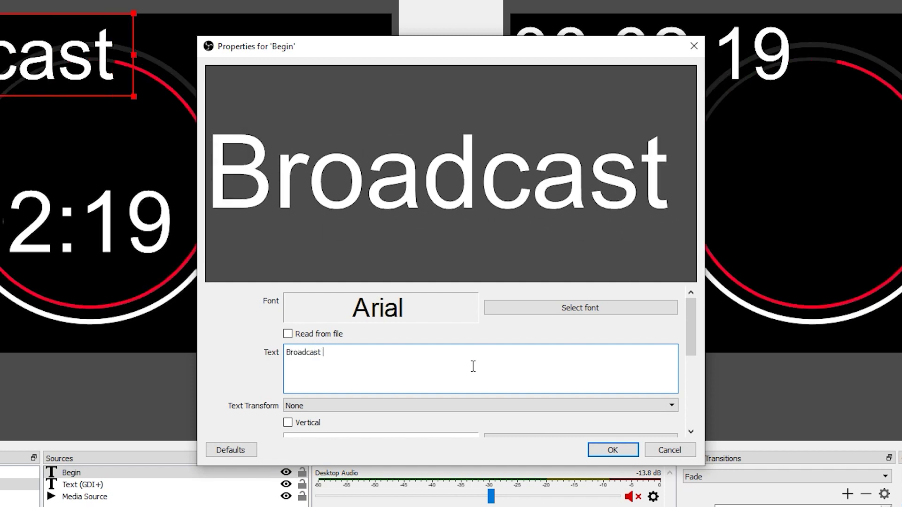
key(Return)
text(Will Begin )
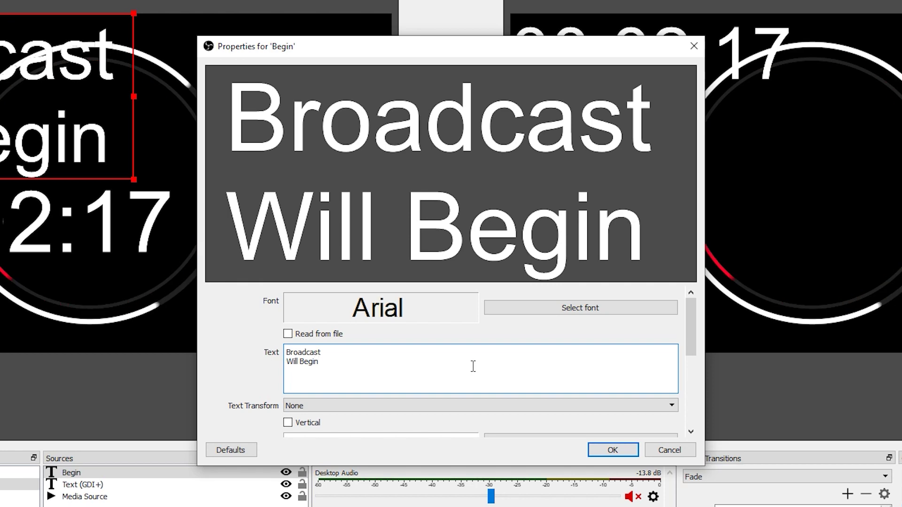
text(In)
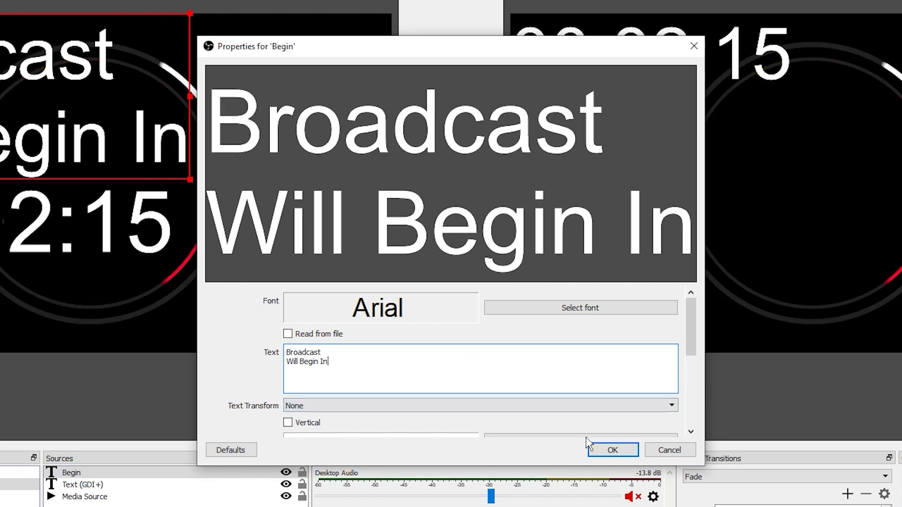
- Centre-align the Begin text, then shrink it and place it above the countdown timer
scroll(594, 393, down, 6)
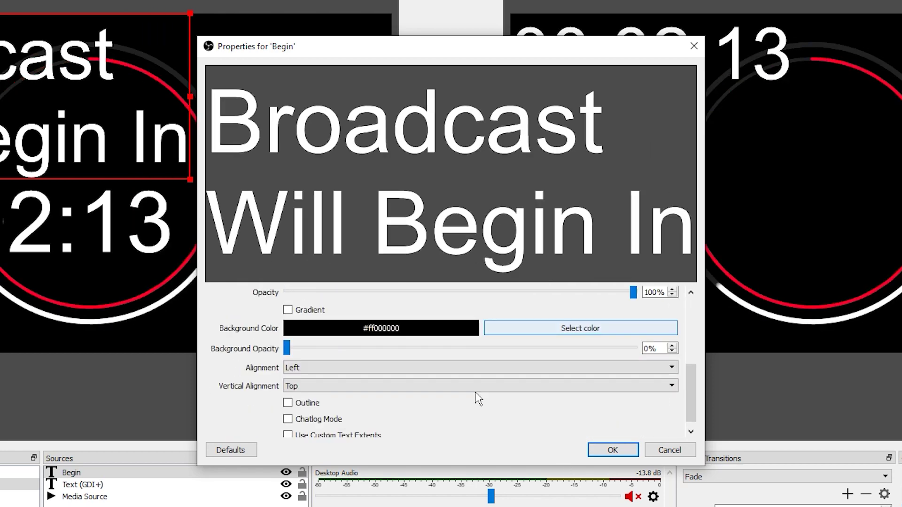
click(399, 371)
click(370, 388)
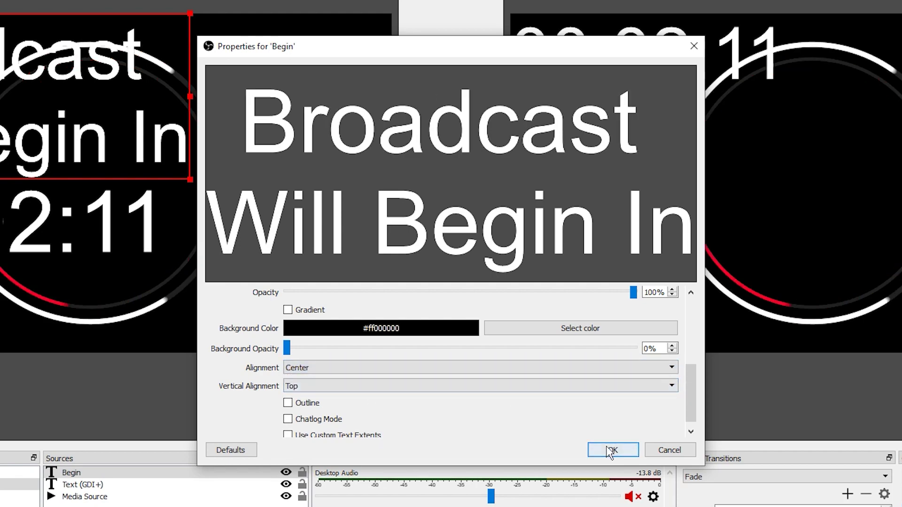
click(612, 450)
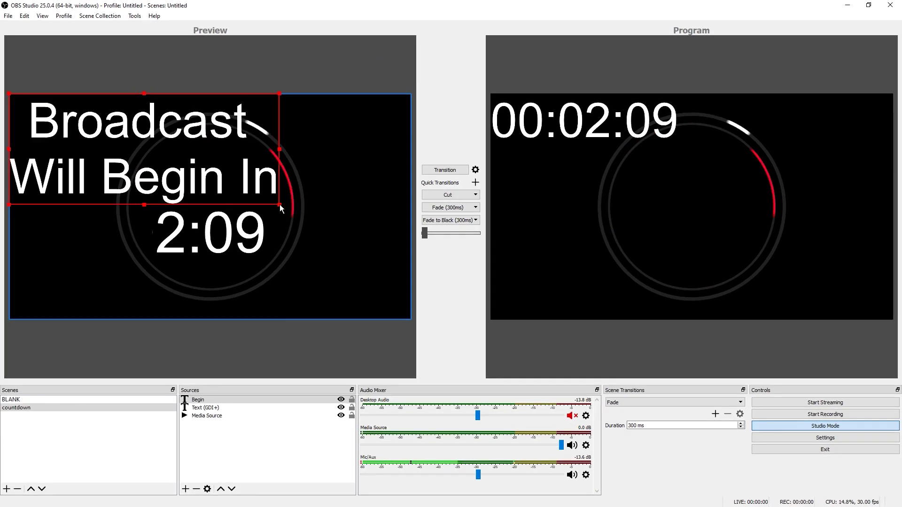
drag(232, 182, 142, 142)
drag(103, 121, 236, 181)
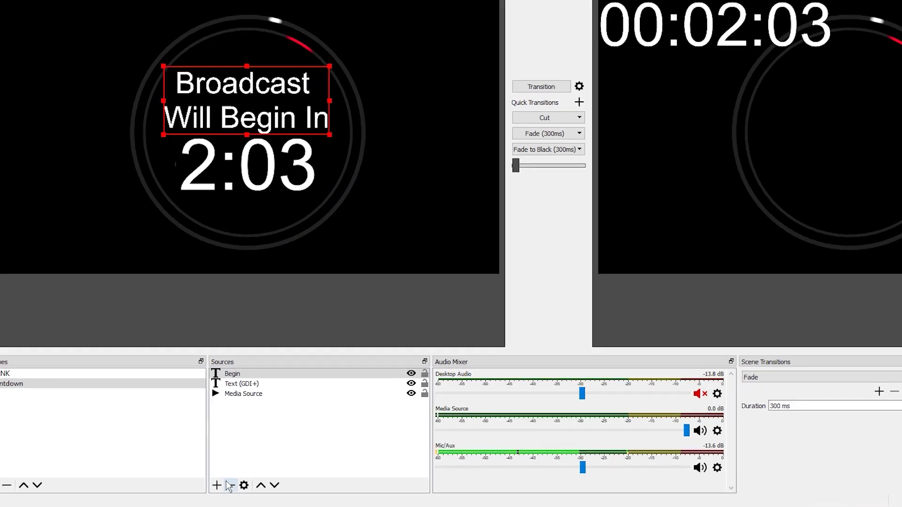
- Add an Image source using Wallpaper - Black&Red.jpg from the Desktop
click(185, 489)
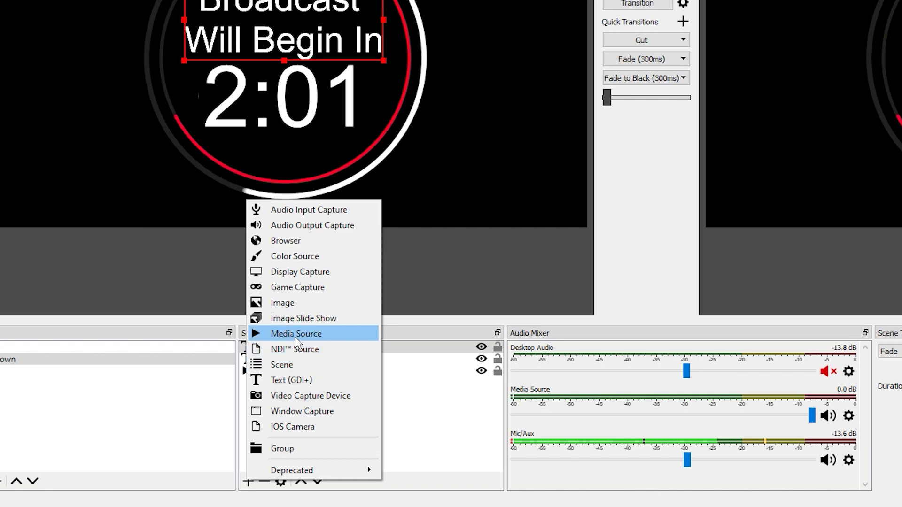
click(298, 305)
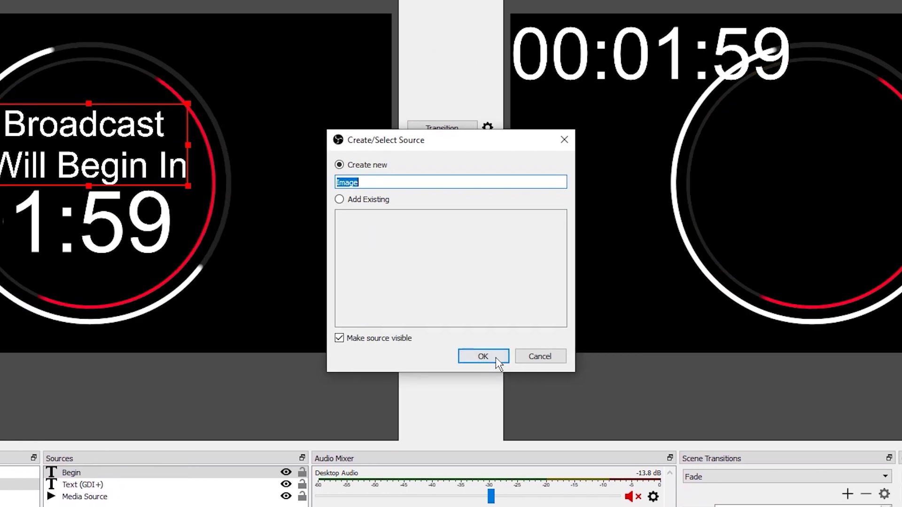
click(496, 360)
click(658, 343)
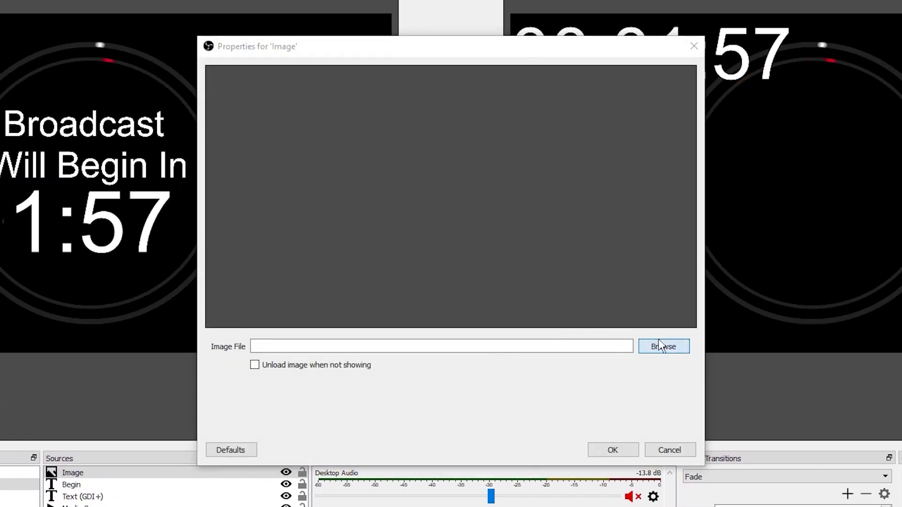
click(256, 225)
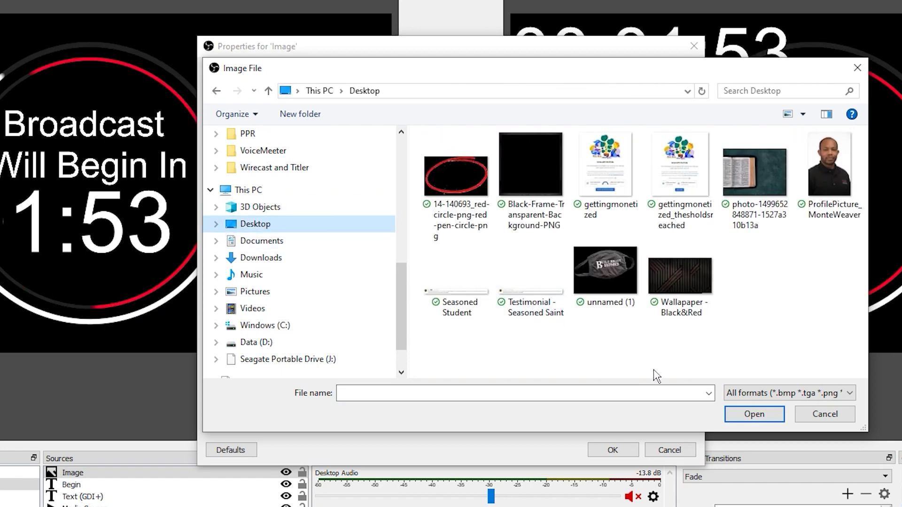
double_click(700, 299)
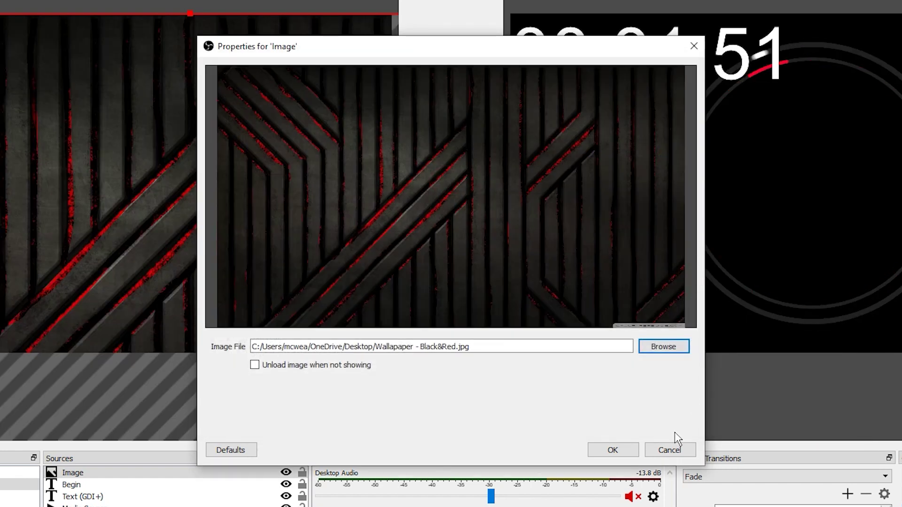
click(629, 451)
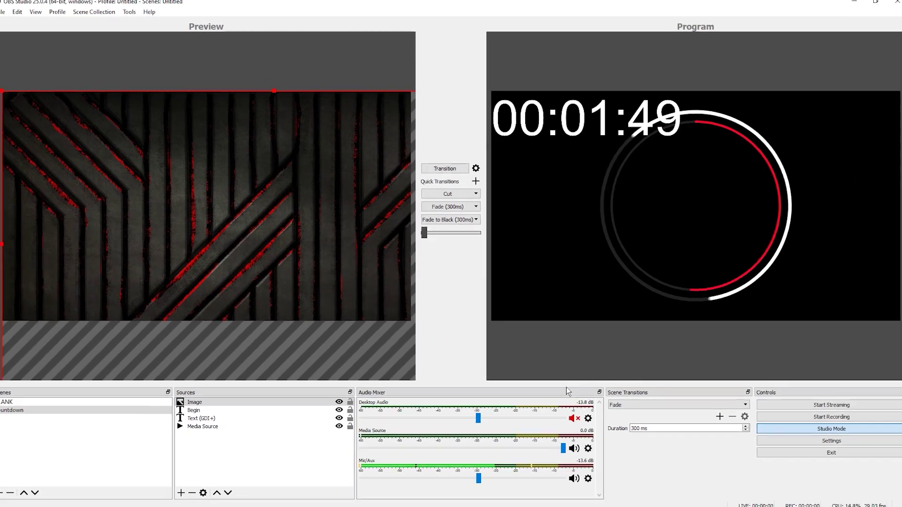
- Move the Image wallpaper down three layers beneath the ring, then transition the scene to Program
click(291, 141)
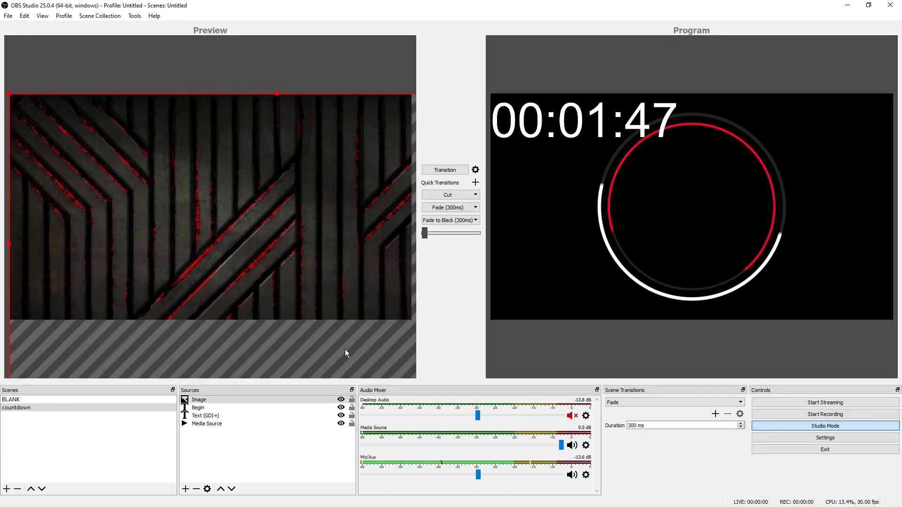
click(232, 489)
click(232, 489)
click(232, 489)
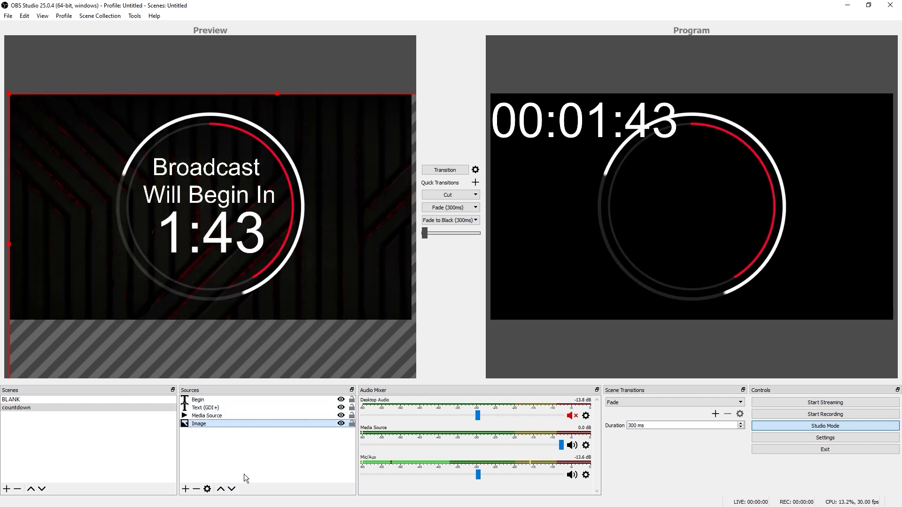
click(446, 170)
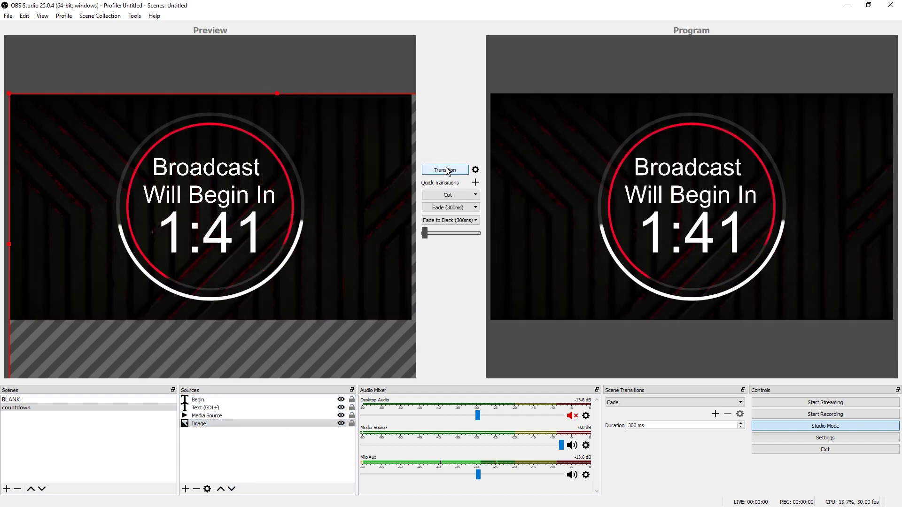